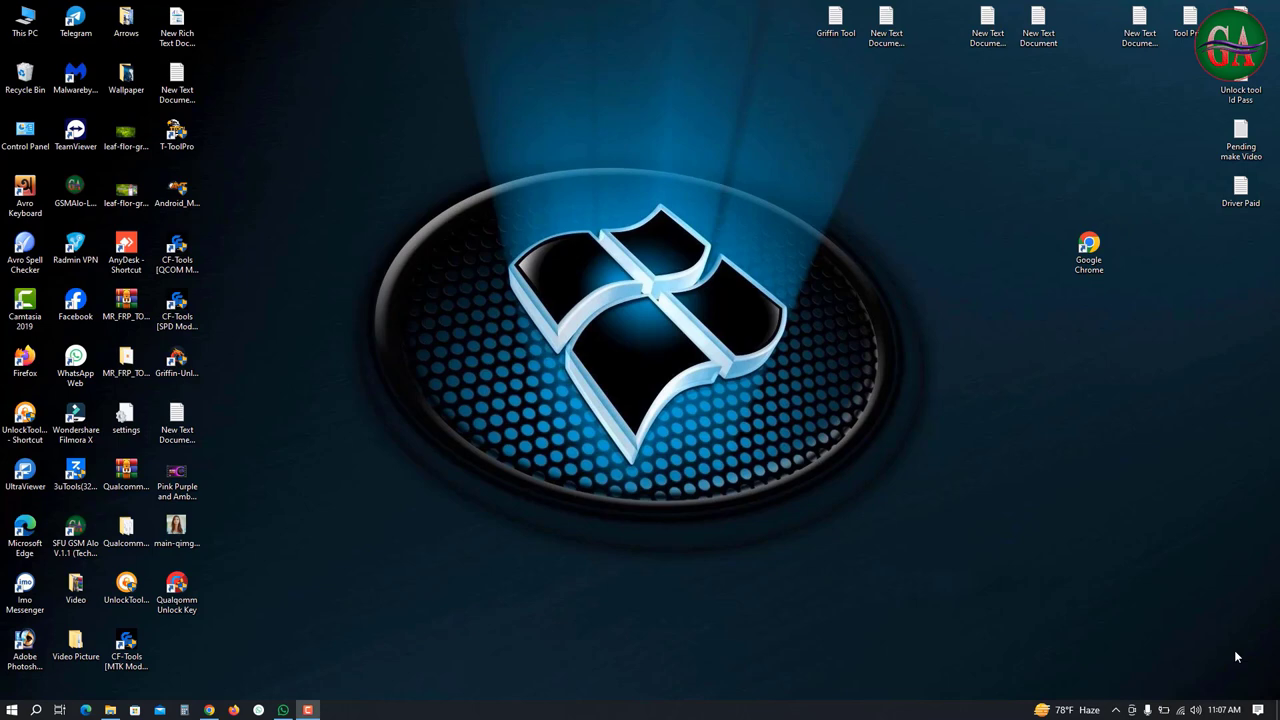
Launch Chrome, go to gsmalo.com, and open the Private Unlock Key Tool [1 Year] page from a 'privat' search
double_click(1088, 250)
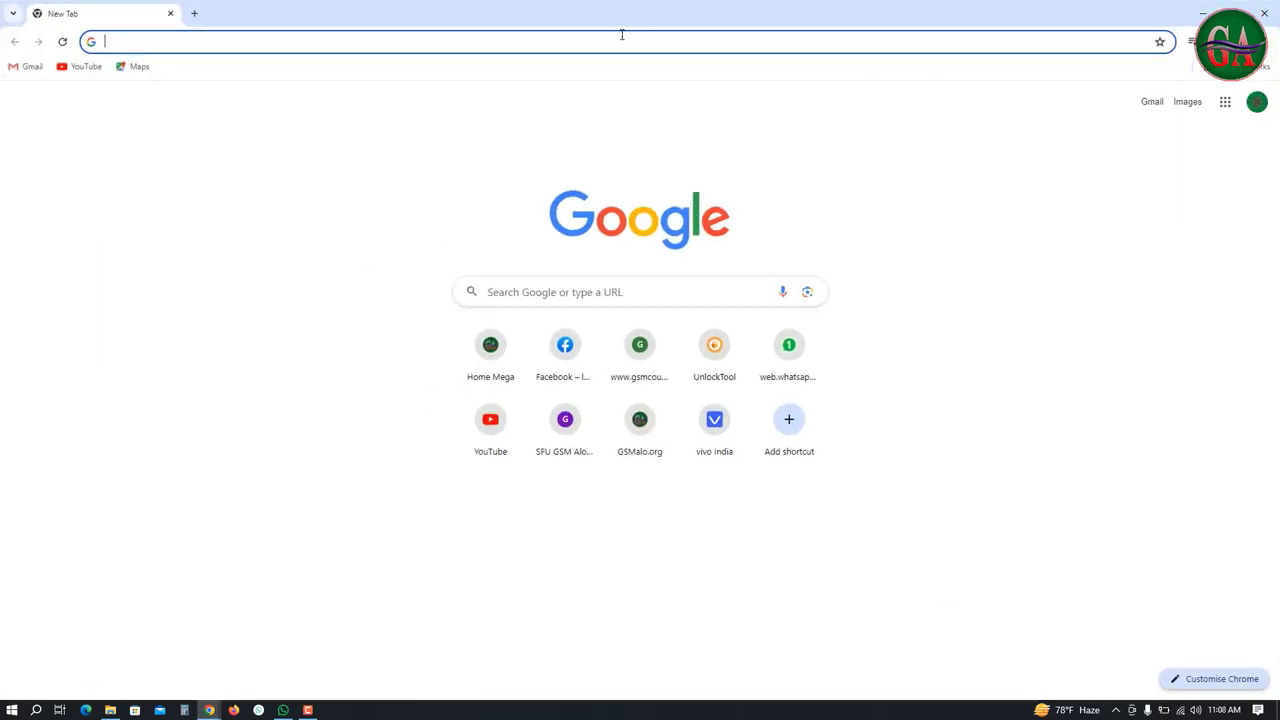
click(649, 37)
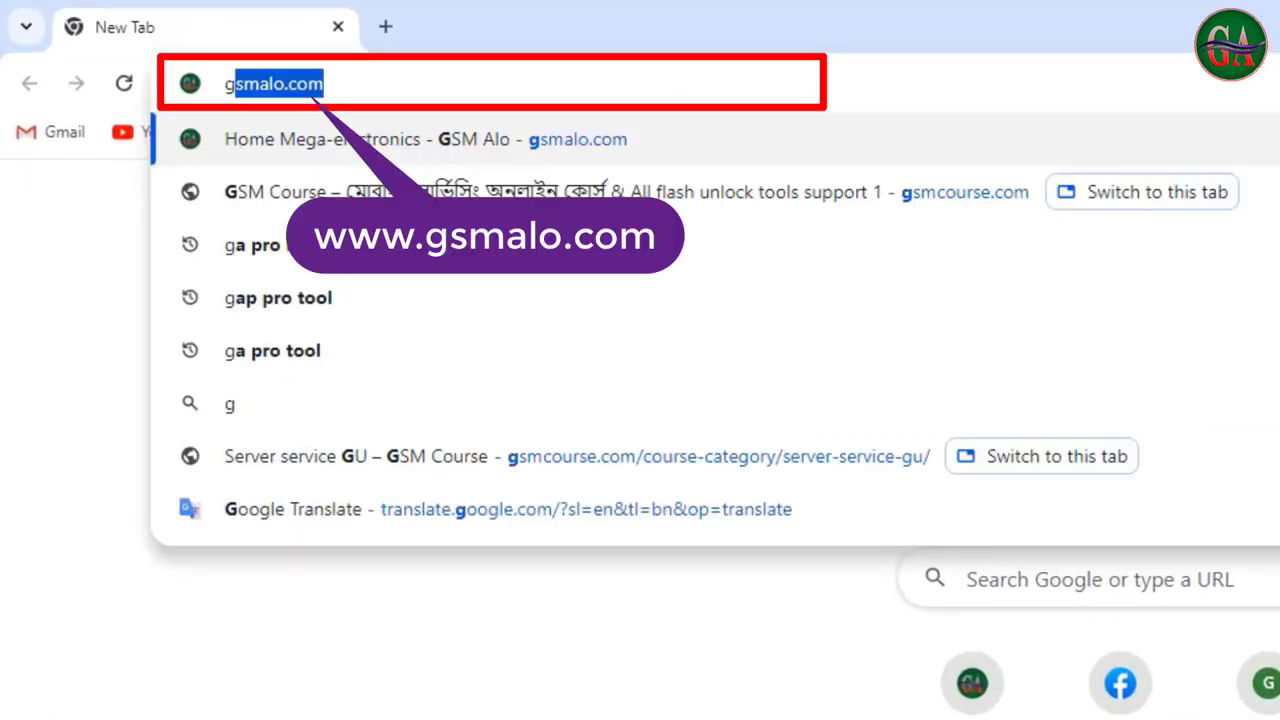
text(gsmalo.com)
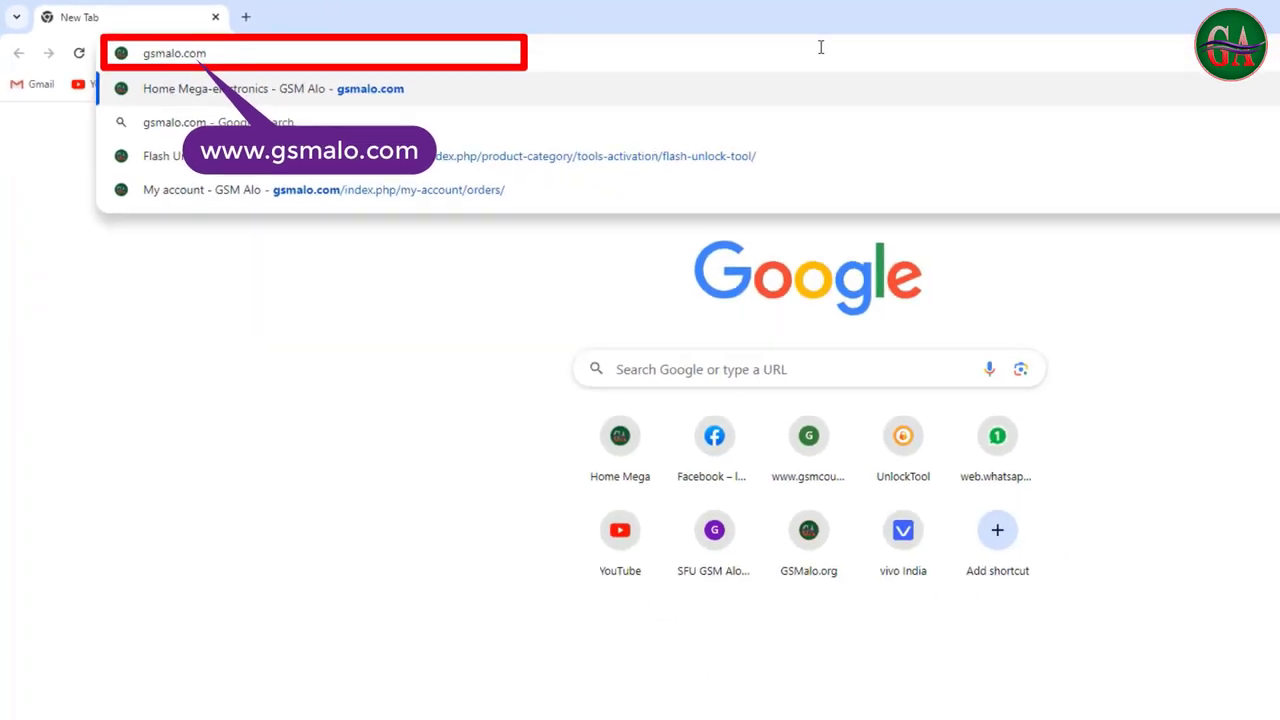
key(Return)
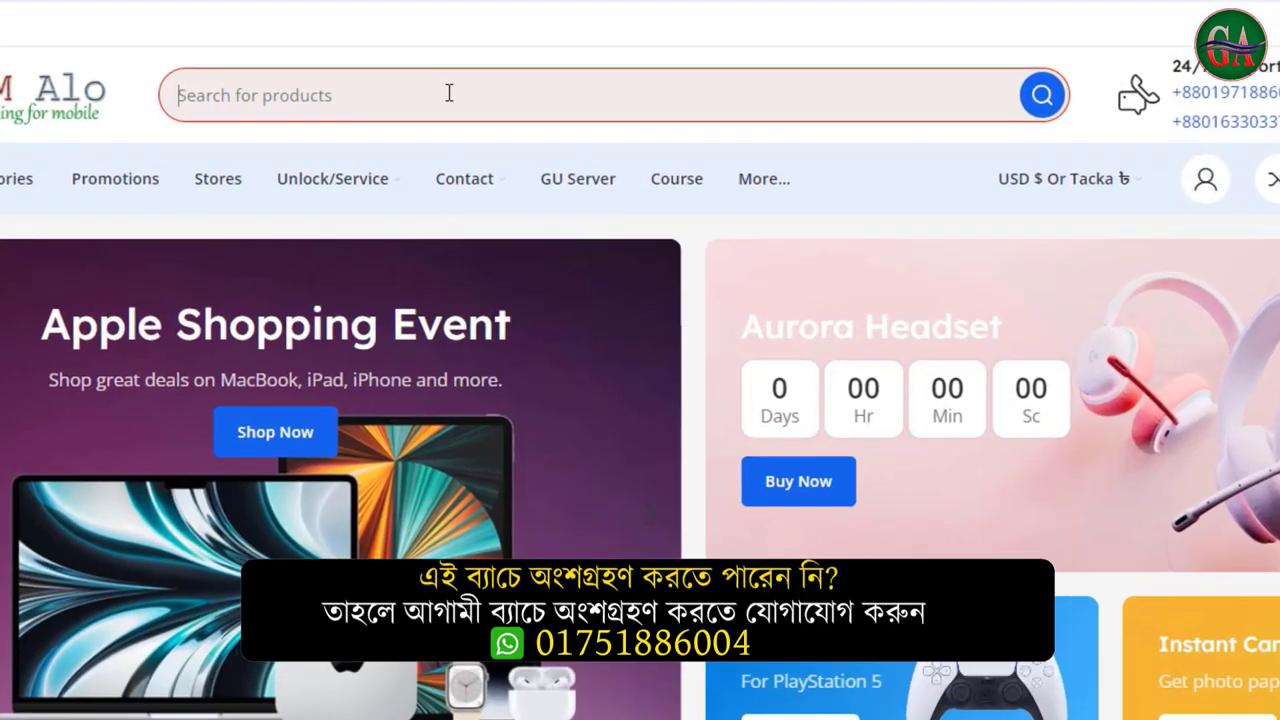
text(privat)
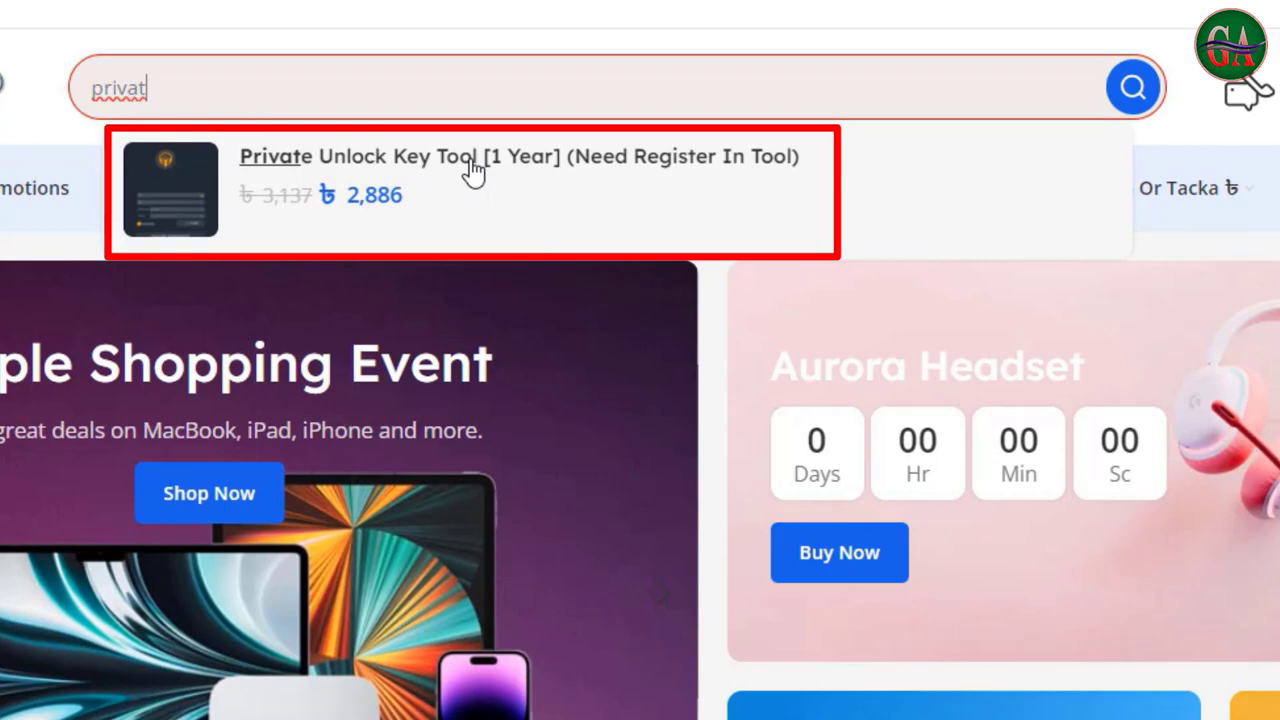
click(326, 171)
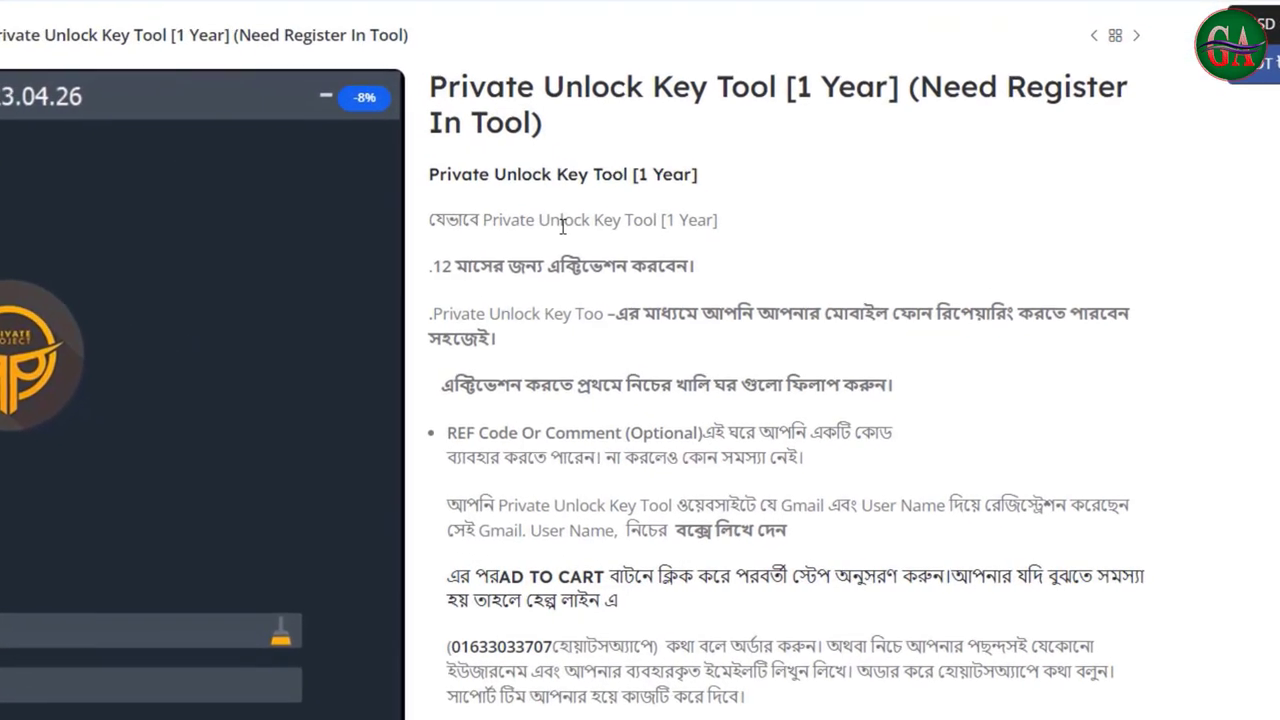
Scroll to the ৳2,886 order form with the referral code entered, and select the empty User Name and Email fields
mouse_move(428, 219)
mouse_down()
mouse_move(790, 600)
mouse_move(862, 707)
mouse_up()
click(698, 413)
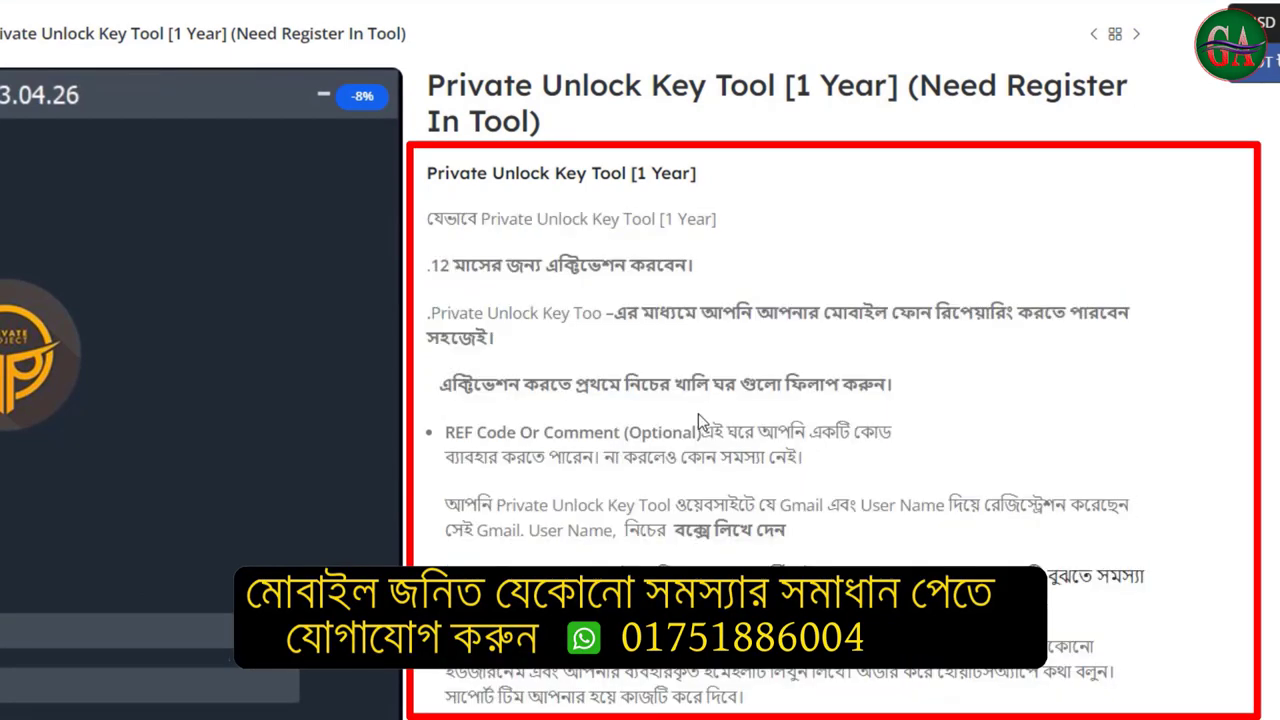
scroll(698, 415, down, 10)
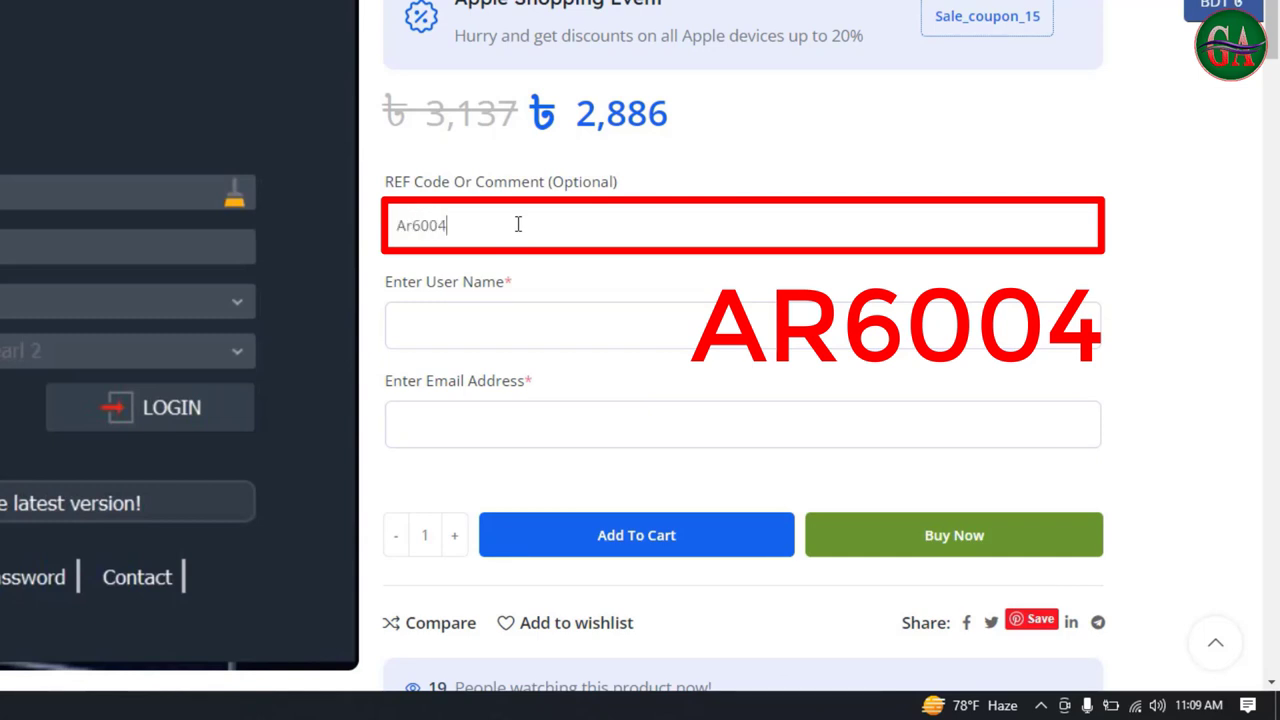
click(454, 309)
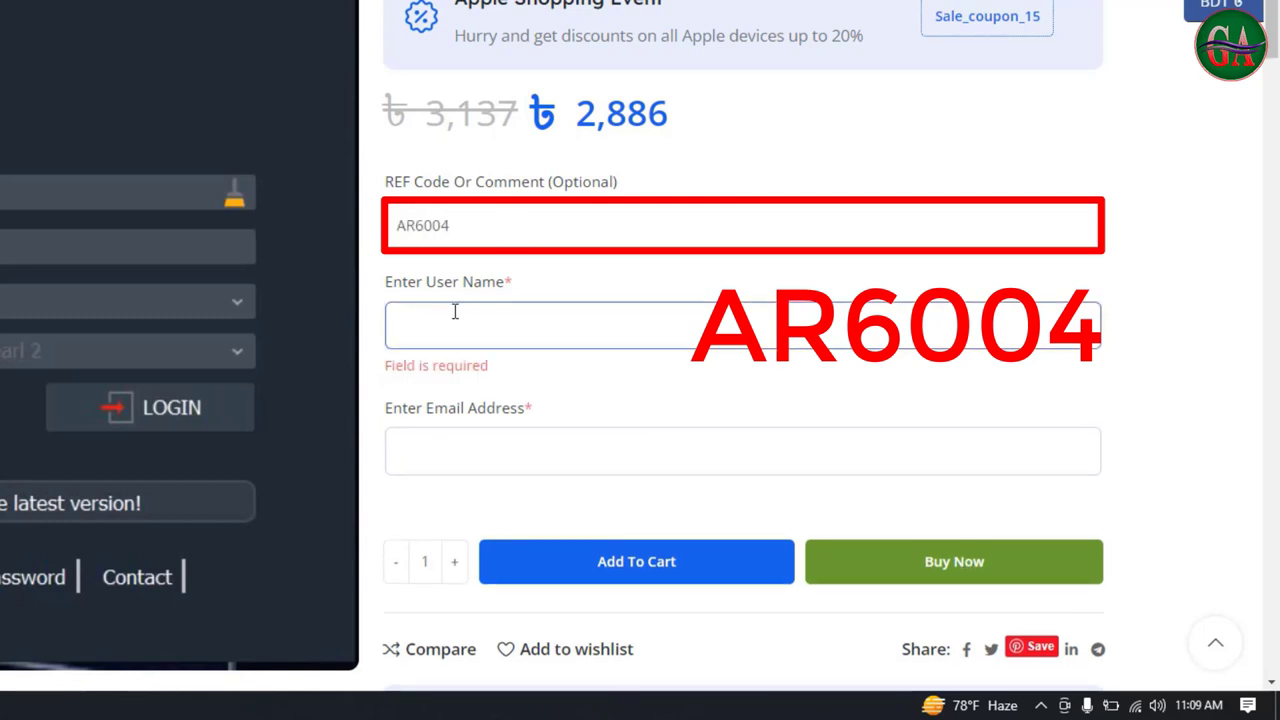
click(446, 440)
click(546, 327)
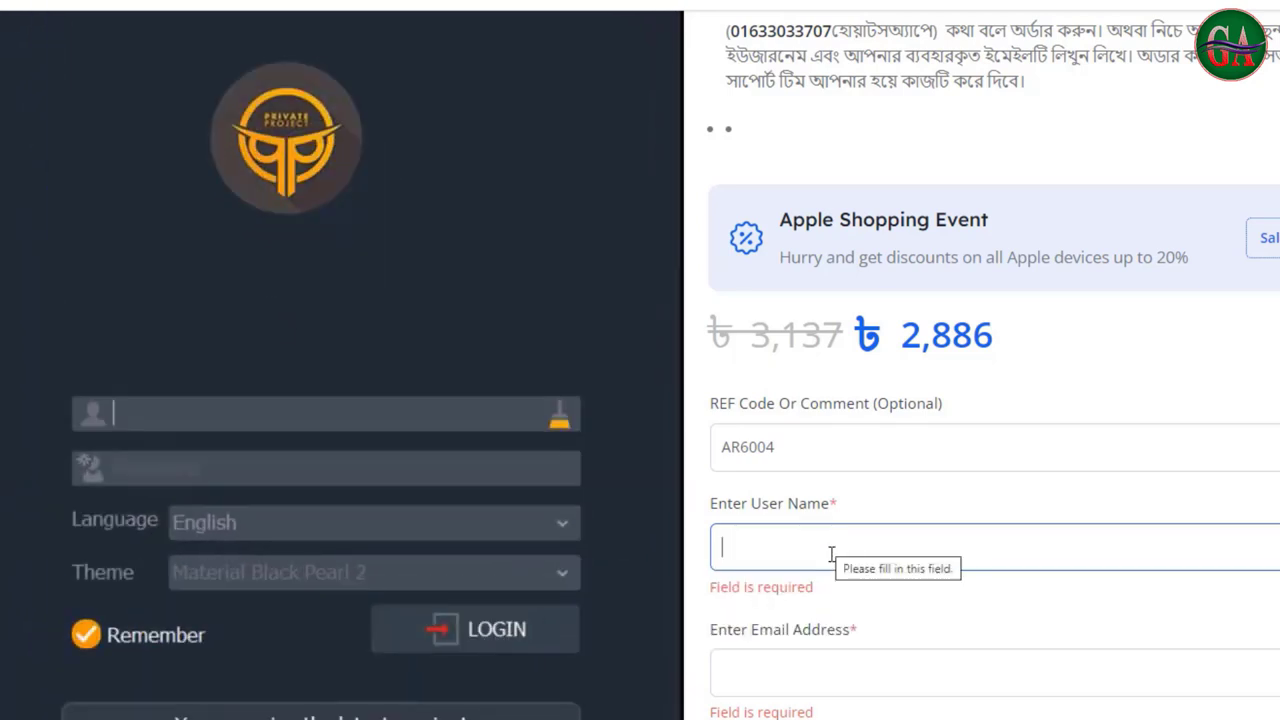
click(887, 675)
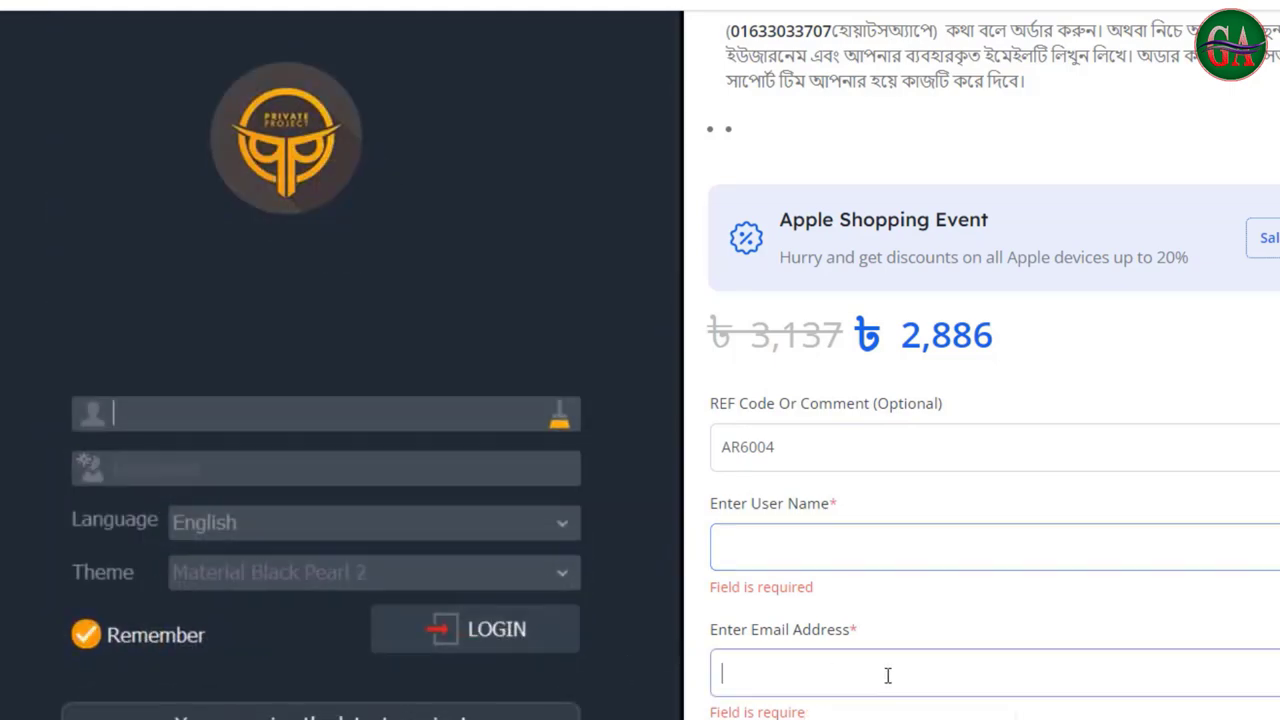
click(975, 530)
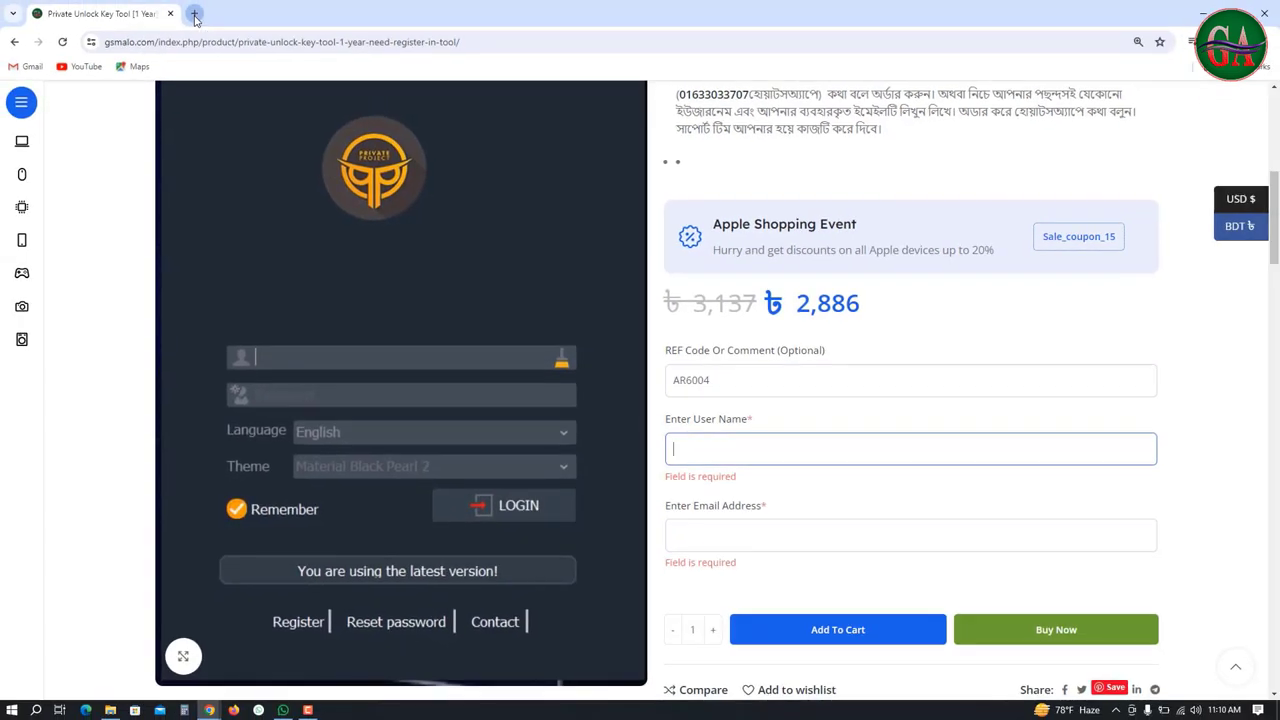
In a new tab, search Google for 'Private Unlock Key Tool' and open privateunlockkey.com
click(196, 13)
click(391, 41)
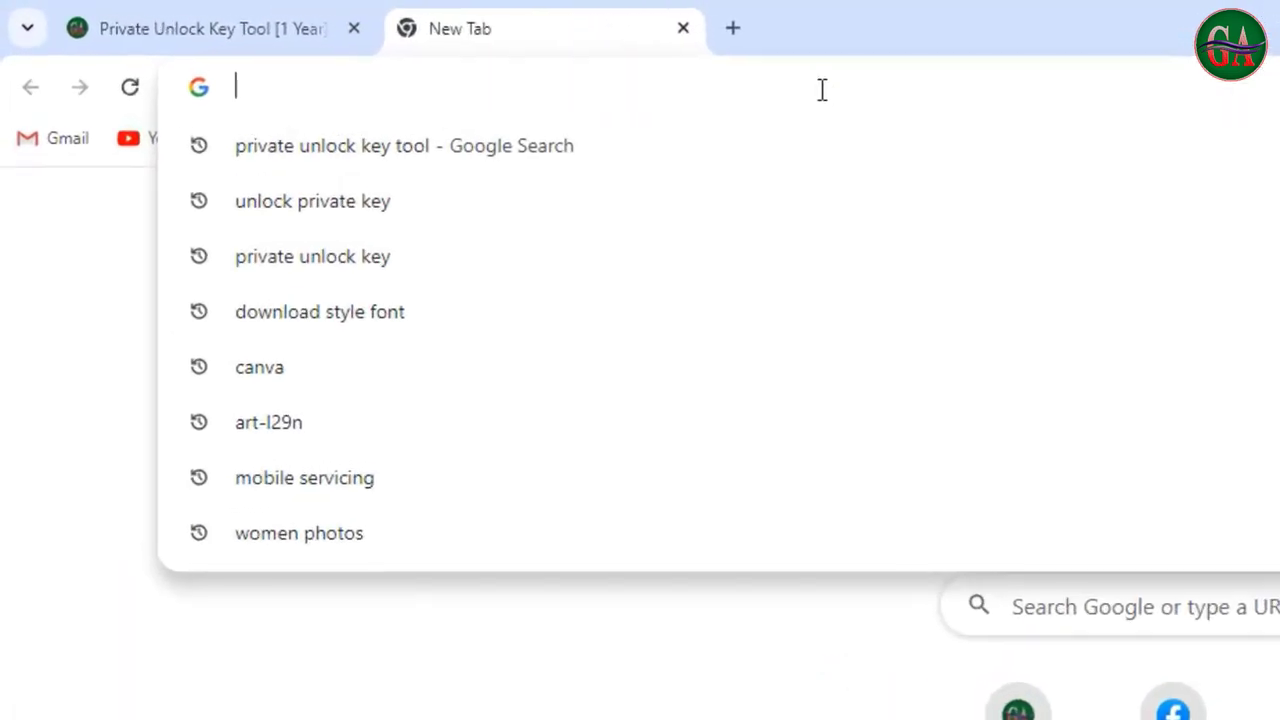
key(ctrl+v)
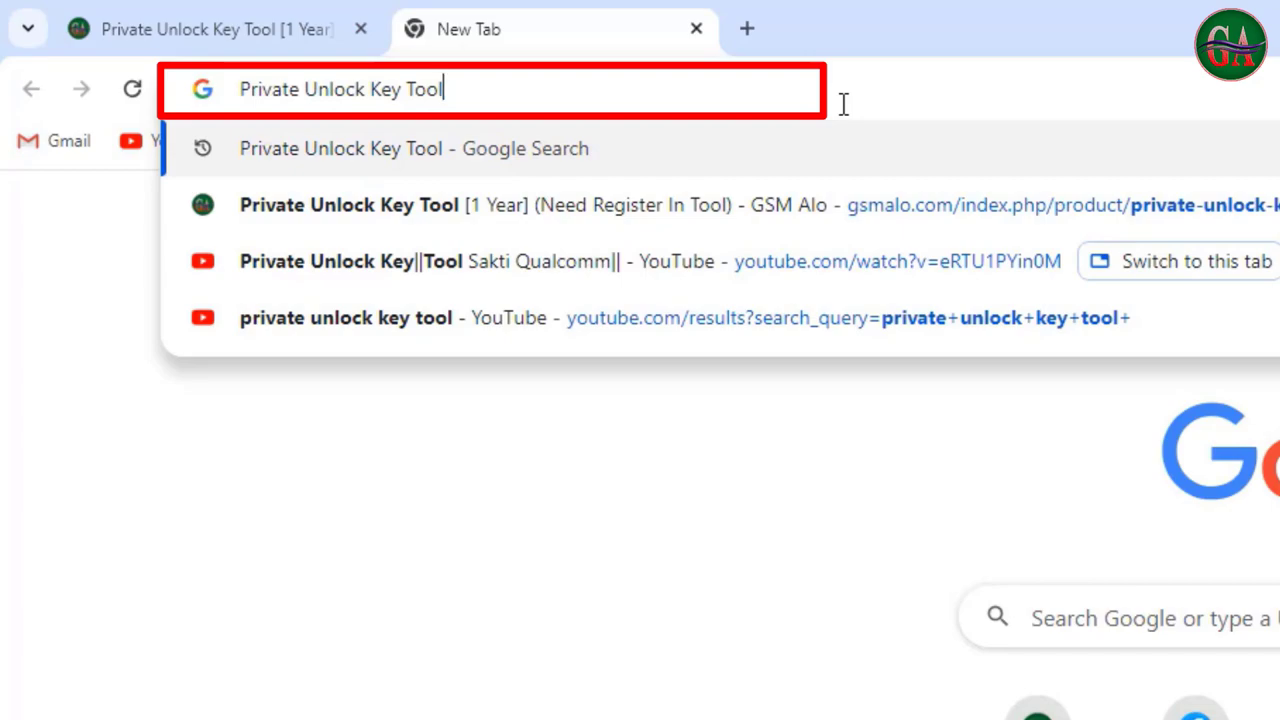
key(Return)
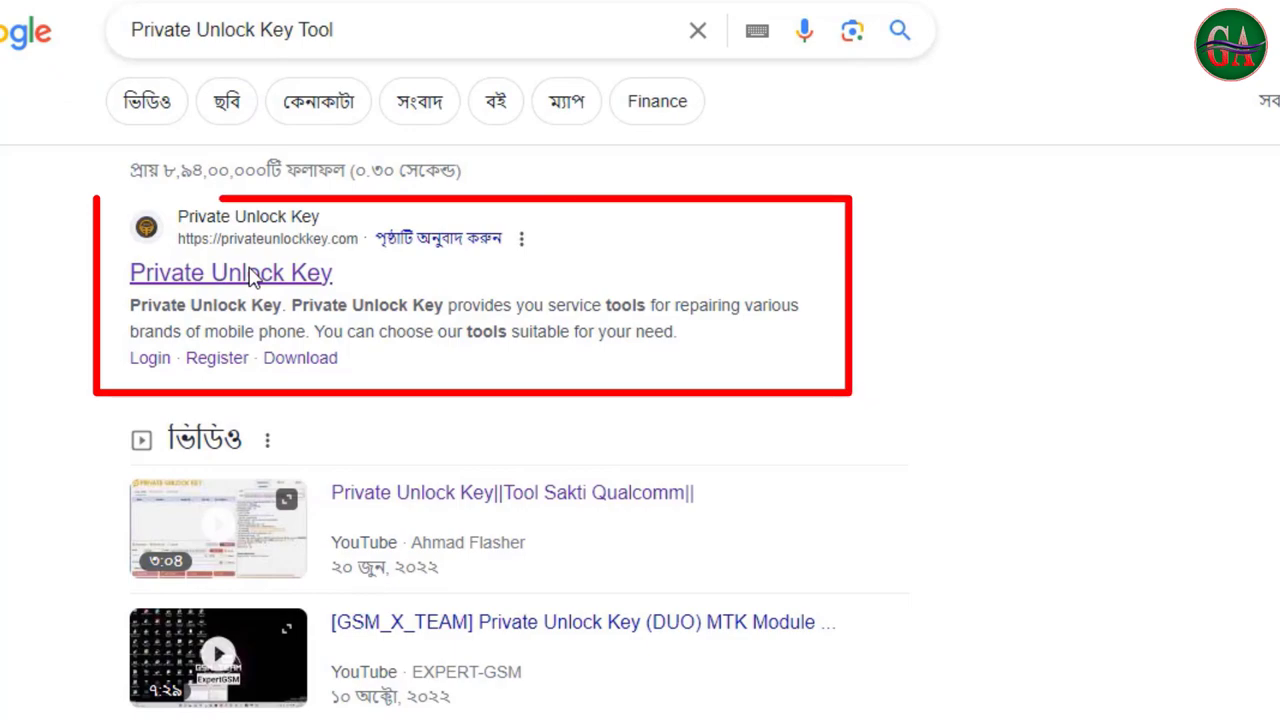
click(252, 277)
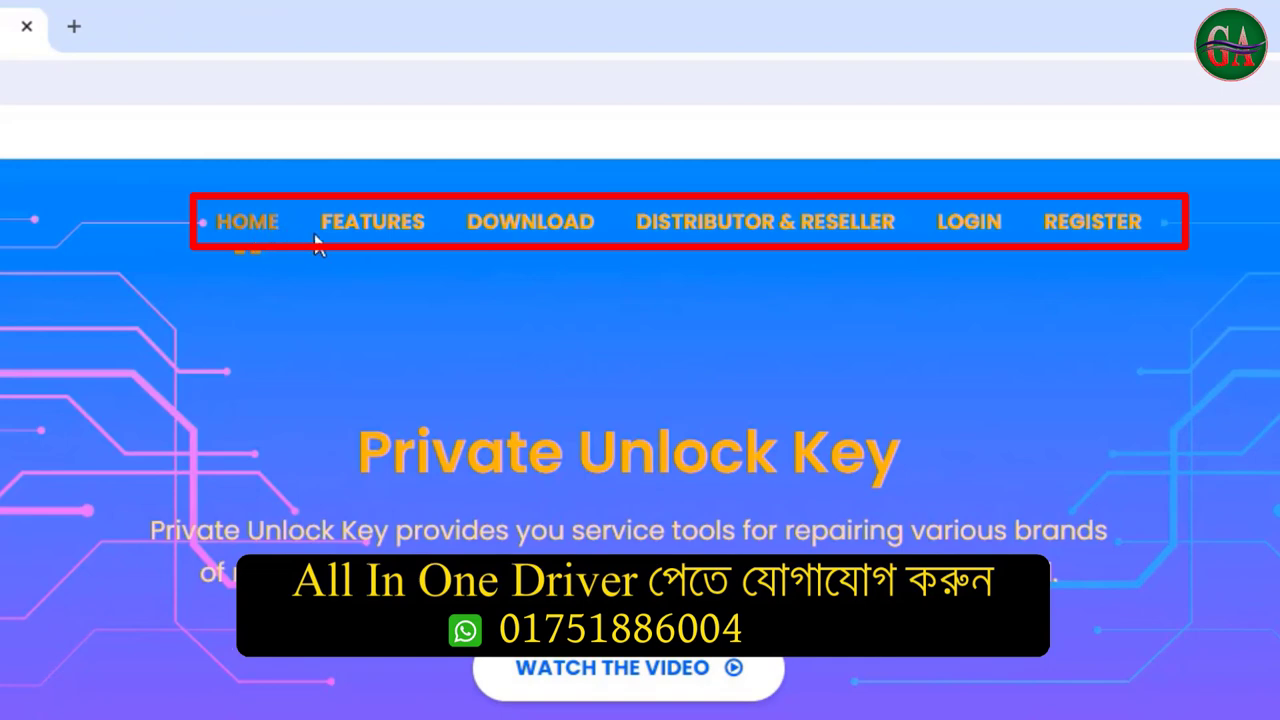
Review the Download page listing Qualcom Unlock Key version 2023.04.26, then open account registration
click(535, 226)
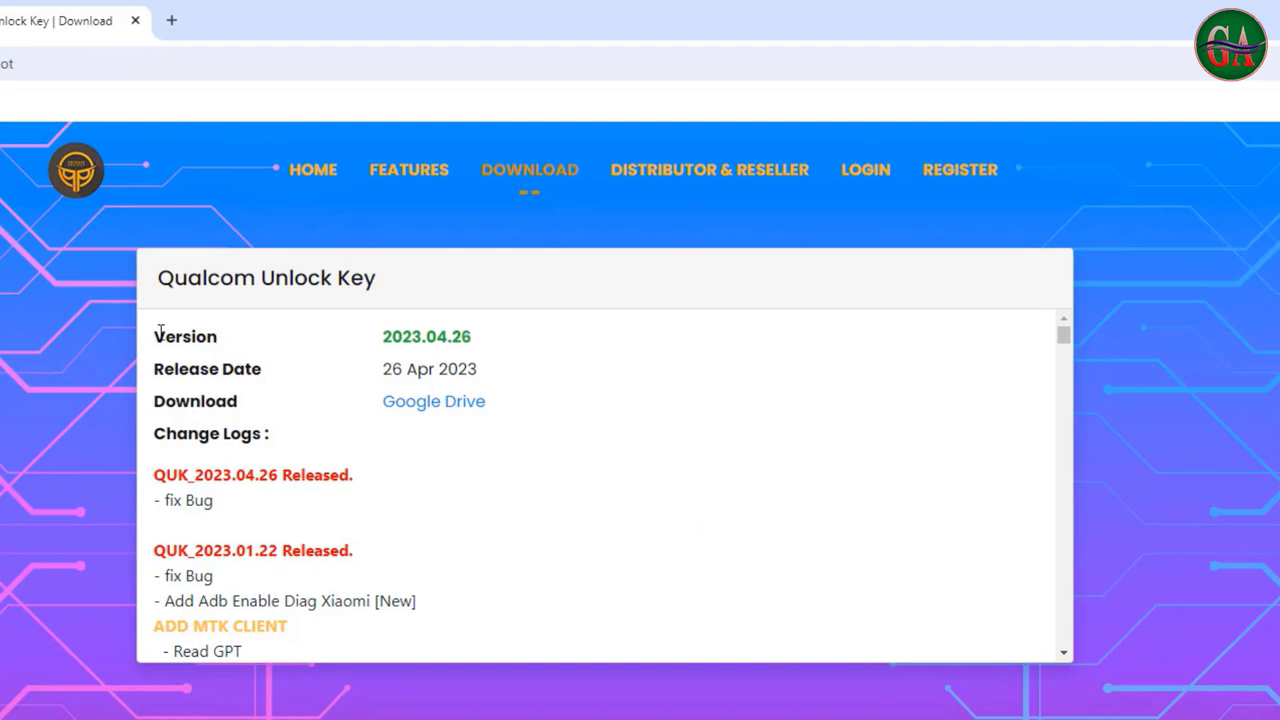
drag(160, 332, 389, 443)
click(389, 443)
click(955, 177)
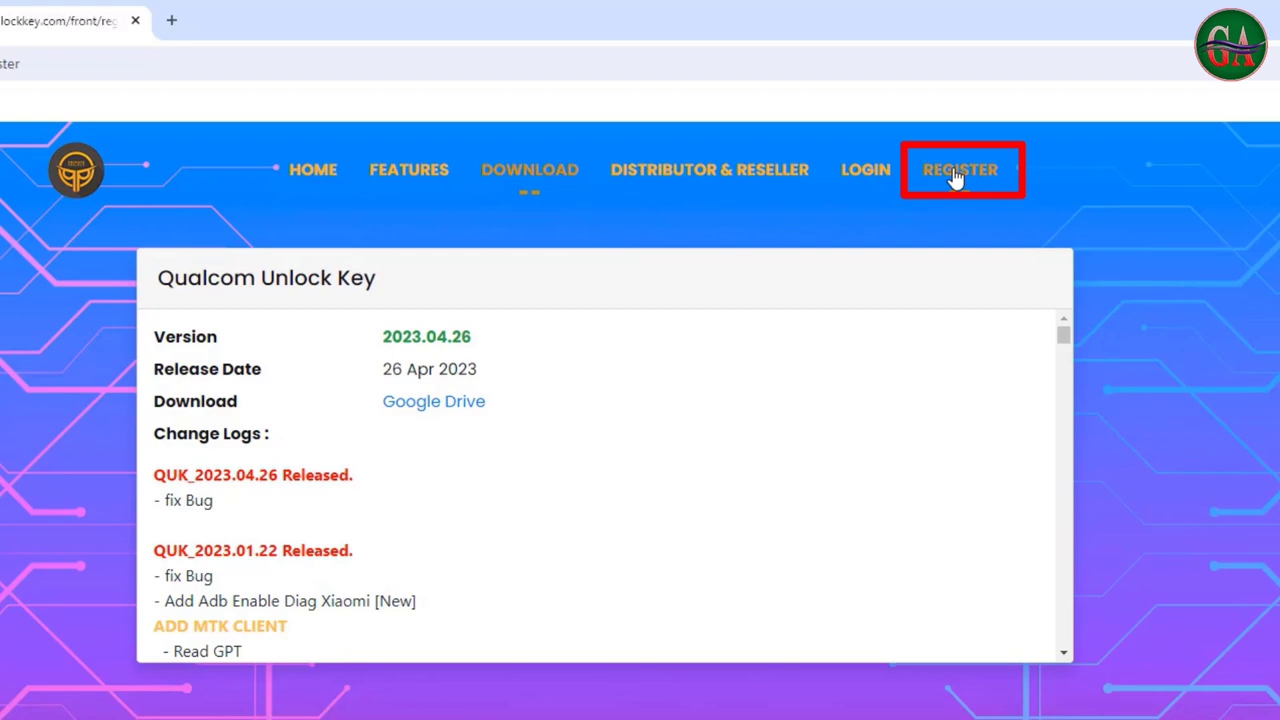
Fill the Create Account form with a username, autofilled name and email, password and verification key
click(499, 385)
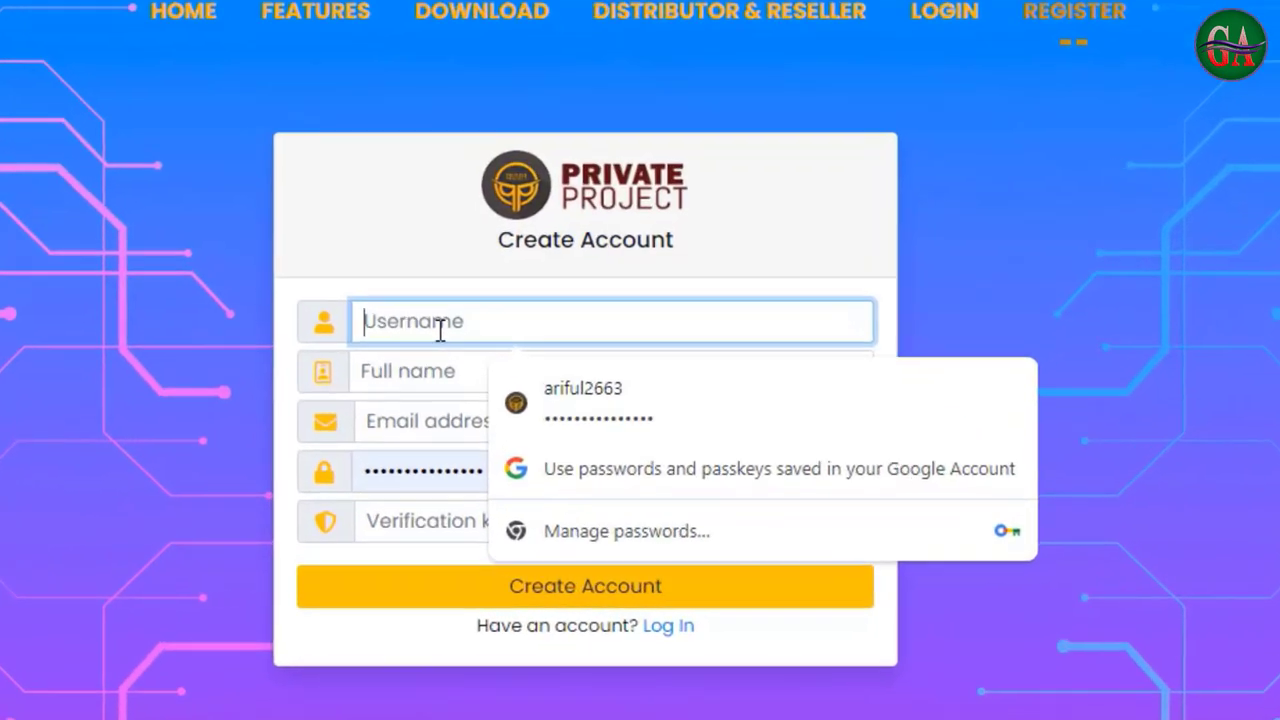
text(ari)
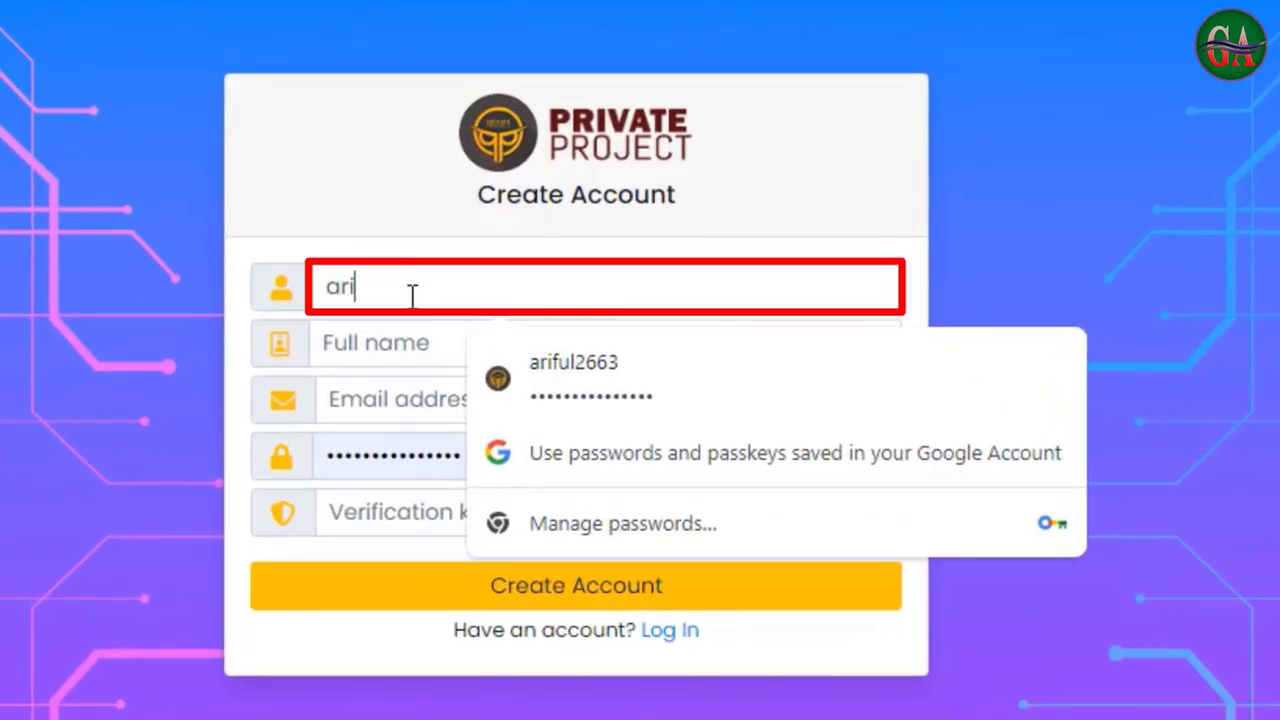
text(ful2663a)
click(396, 347)
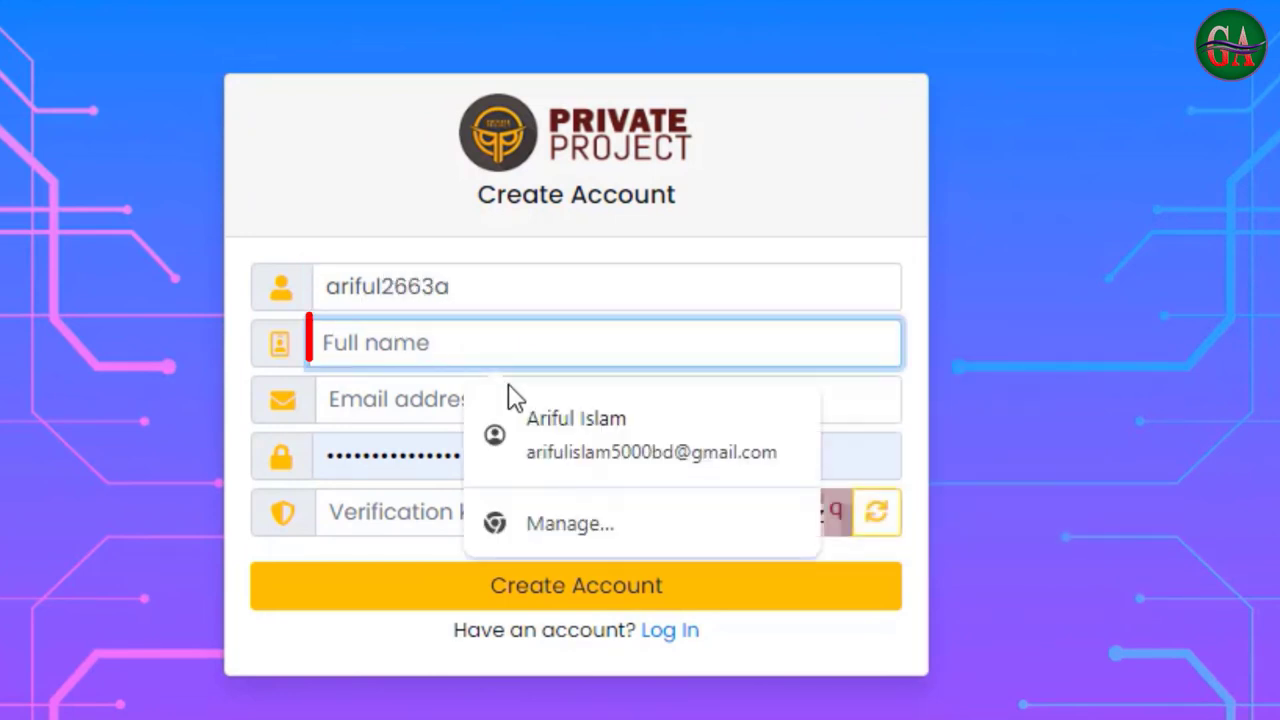
click(566, 420)
click(386, 399)
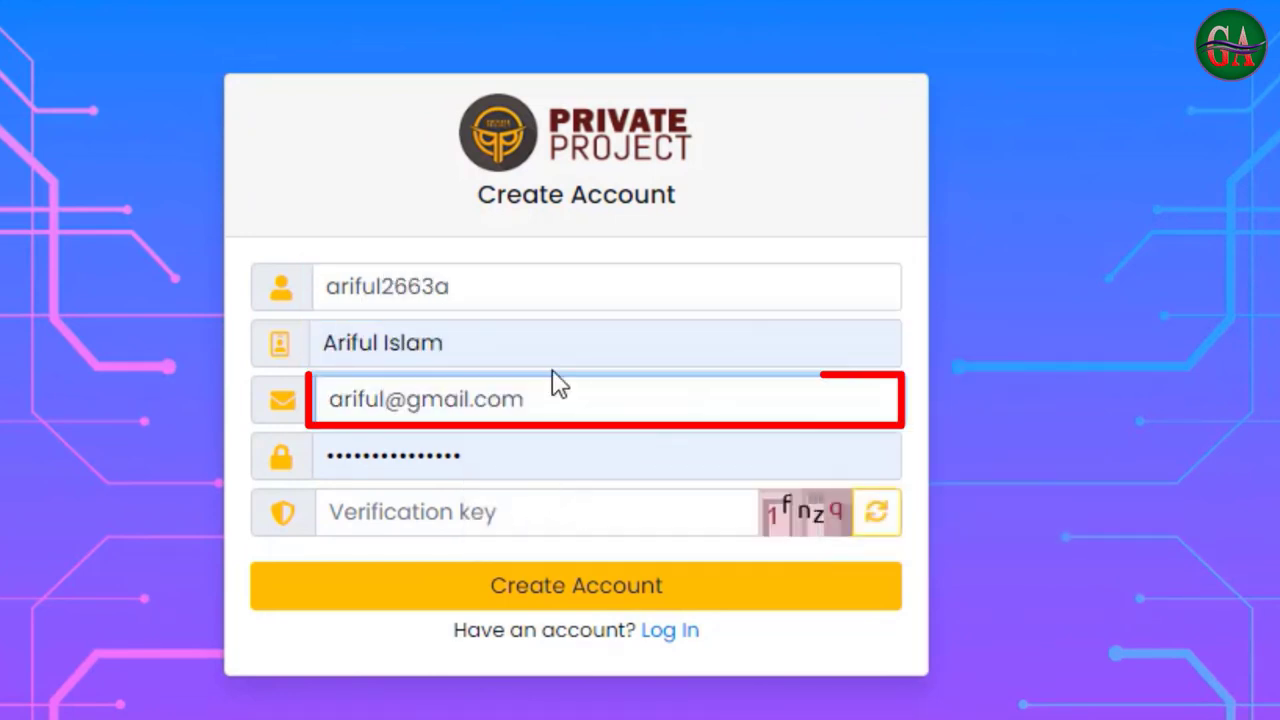
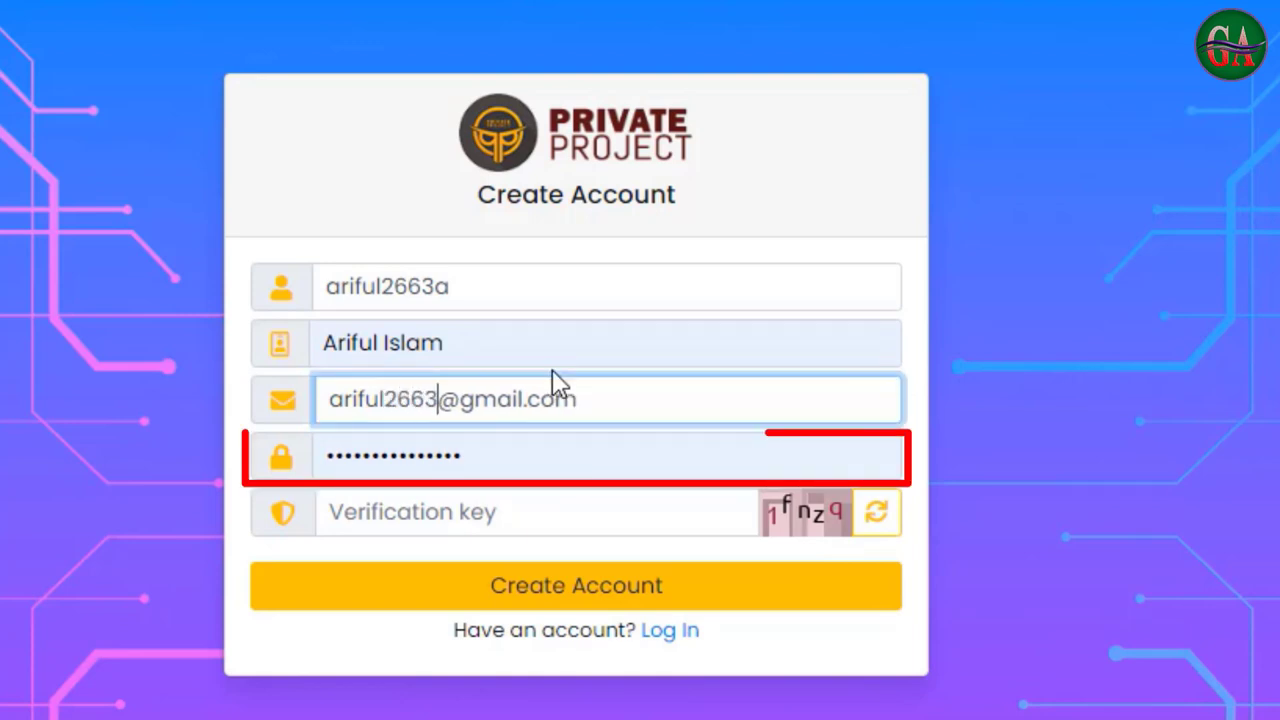
click(454, 518)
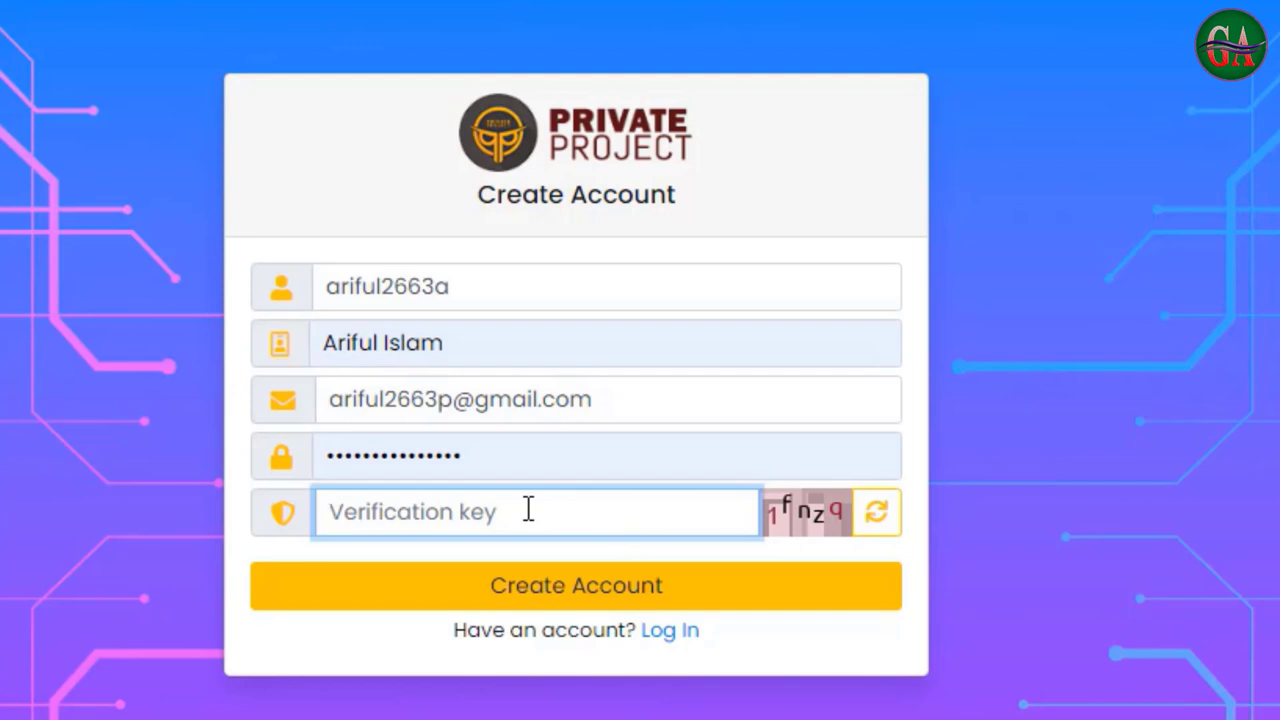
text(1fnzq)
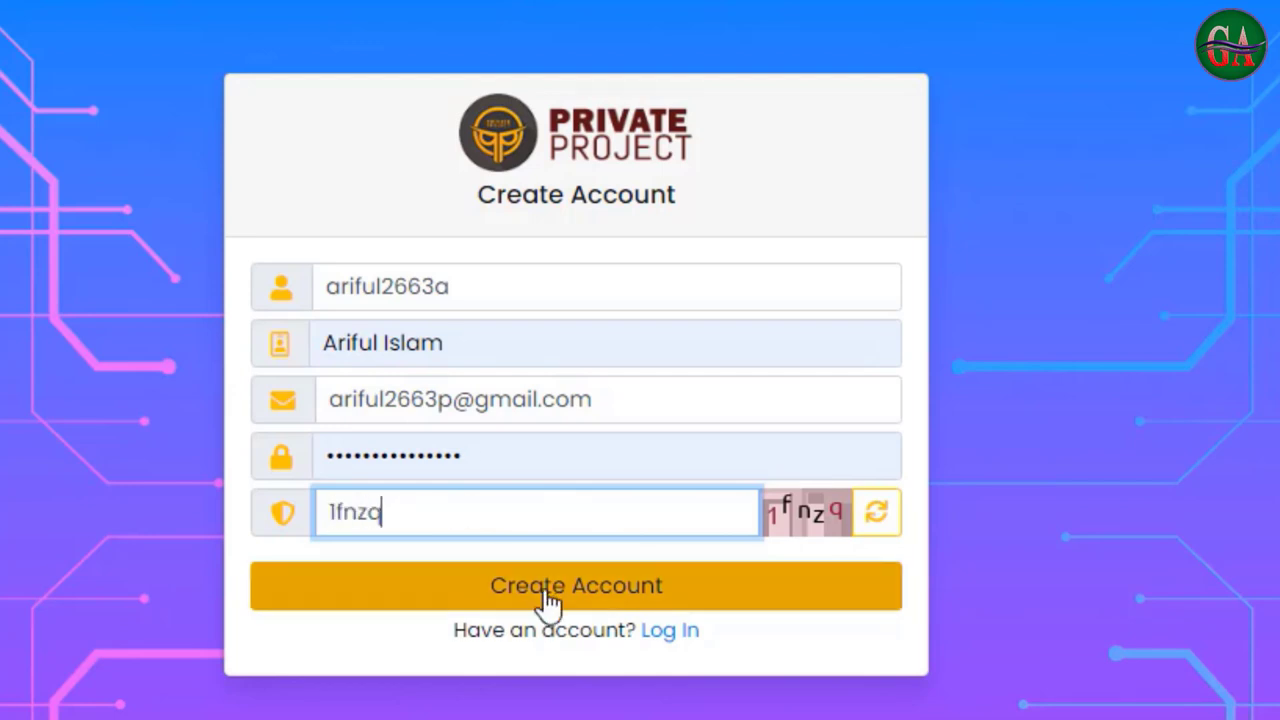
Submit the registration and confirm the success message asking to check email
click(610, 592)
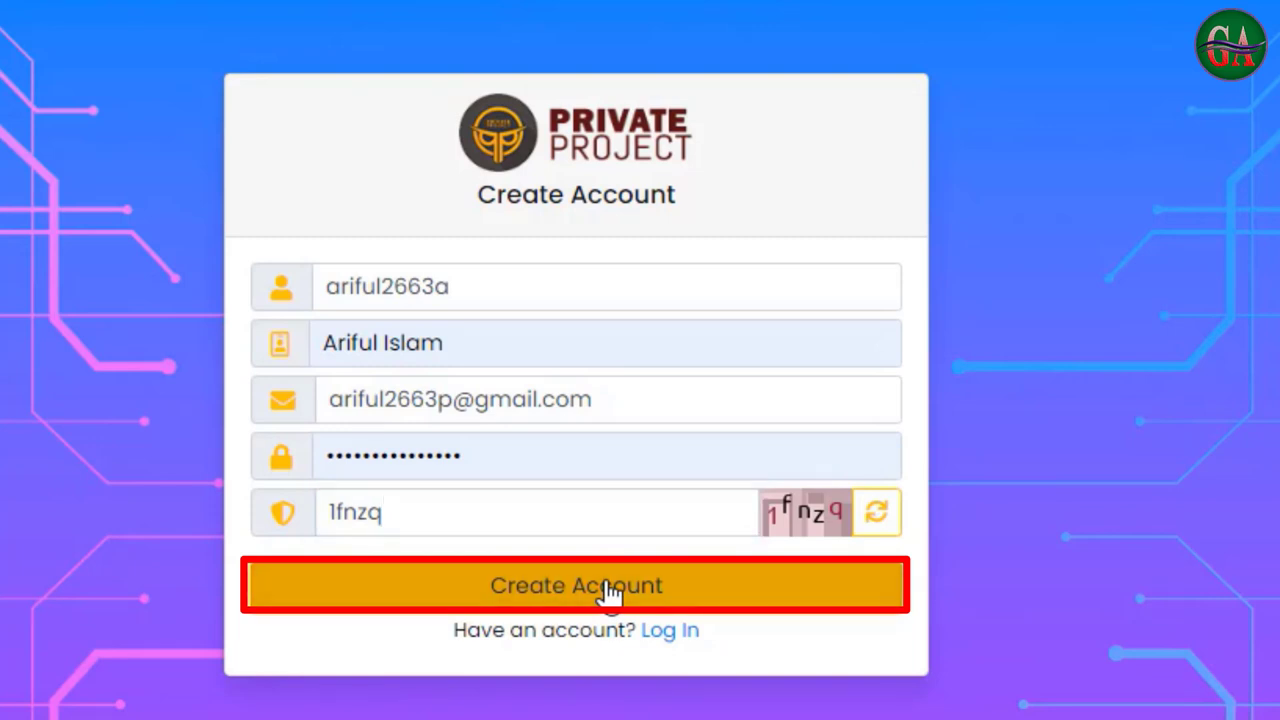
drag(291, 284, 780, 341)
click(690, 303)
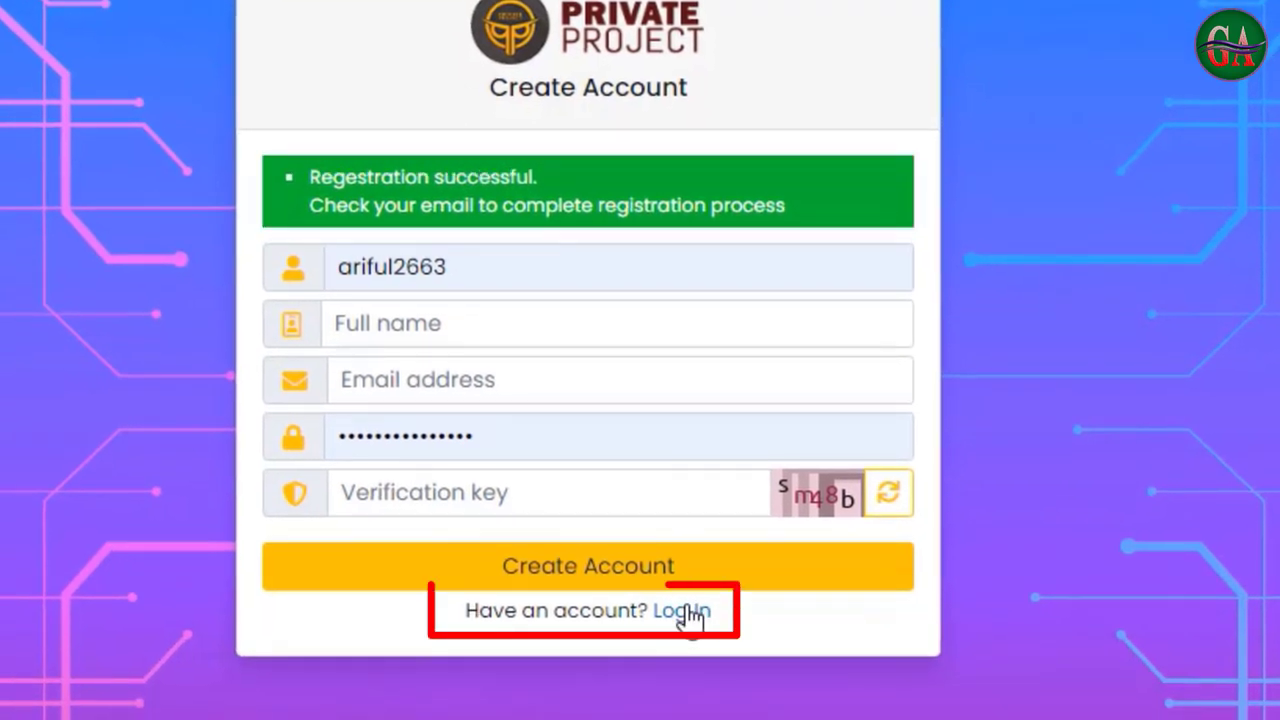
Try logging in with the username and verification key, getting the 'account is not active' error
click(688, 614)
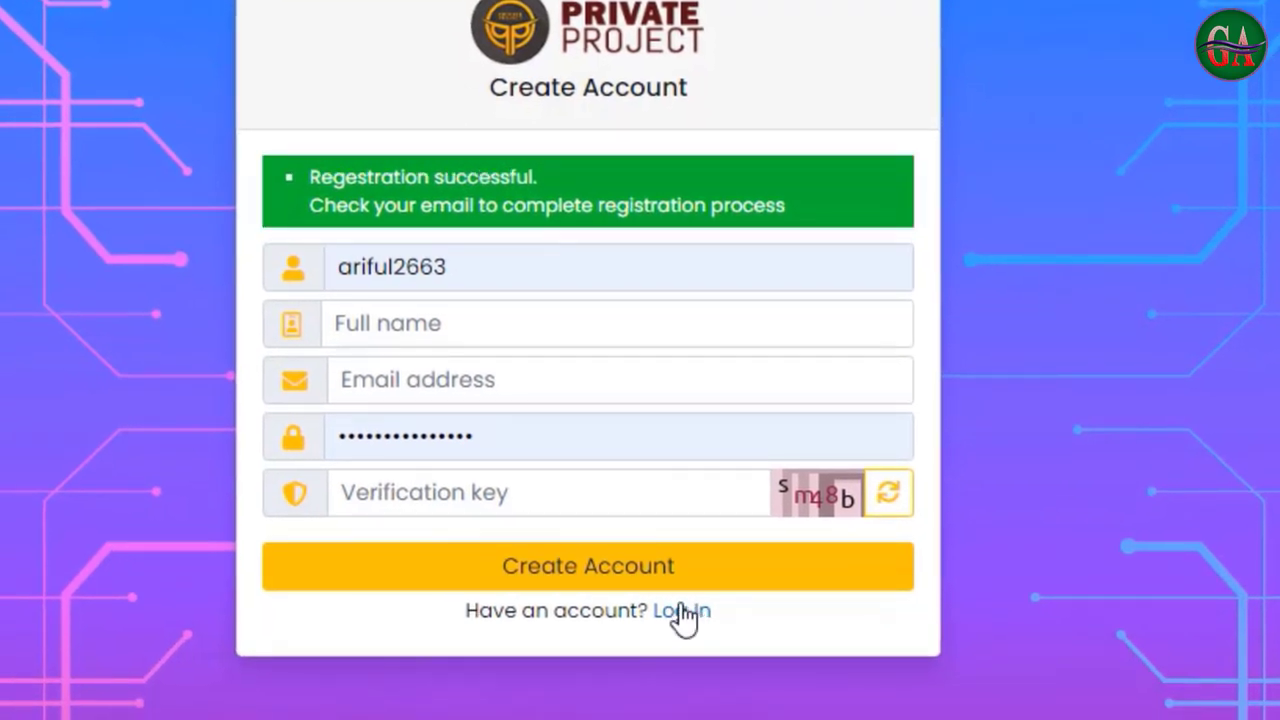
click(508, 183)
text(ariful2663a)
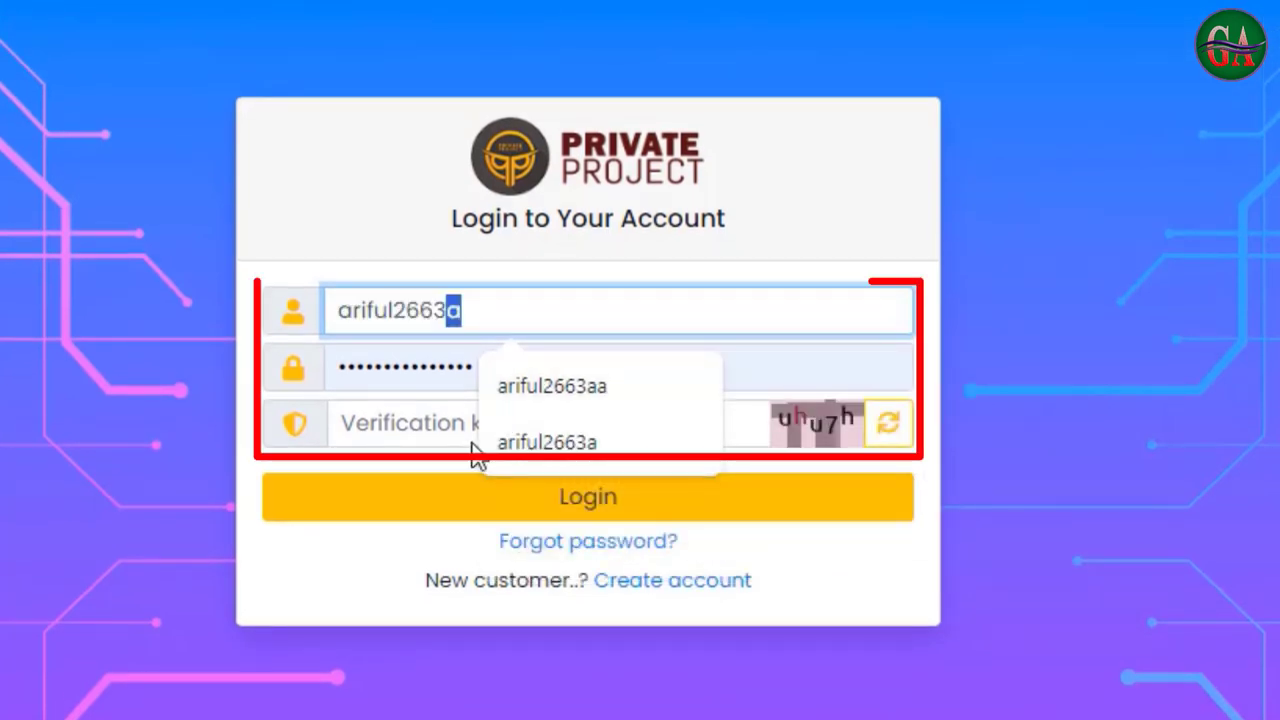
click(449, 387)
text(uhu7h)
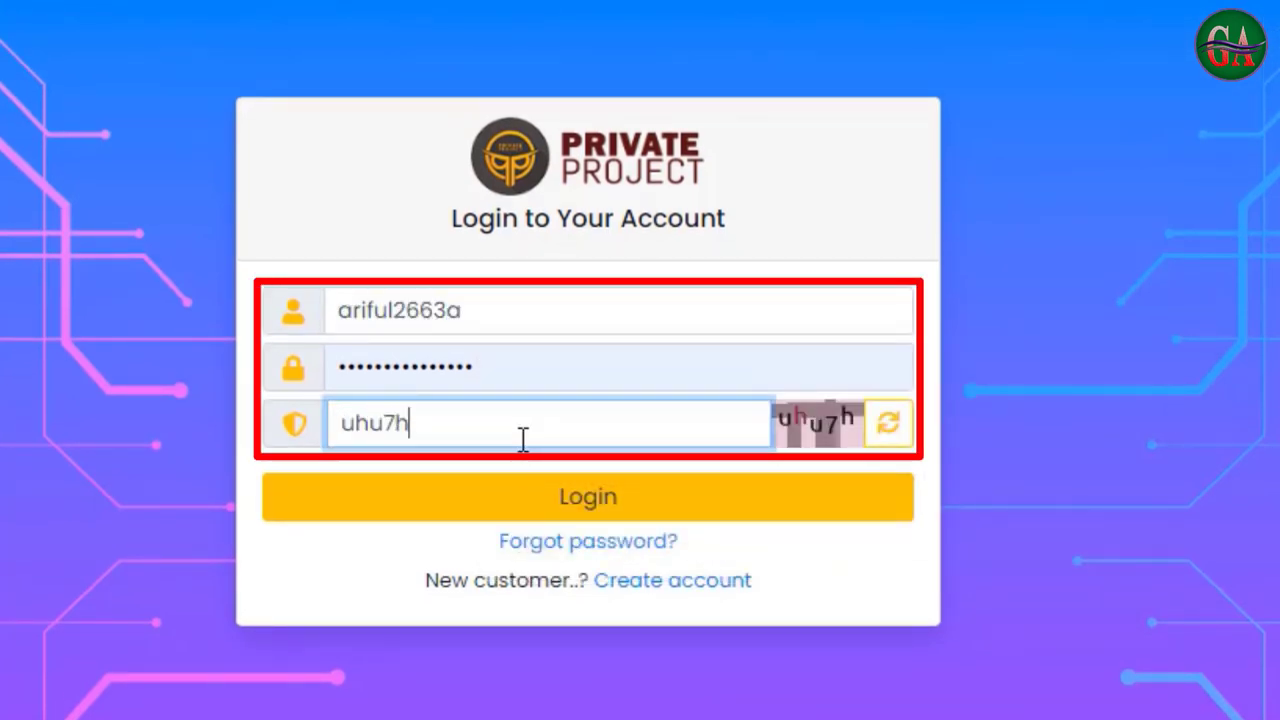
key(Return)
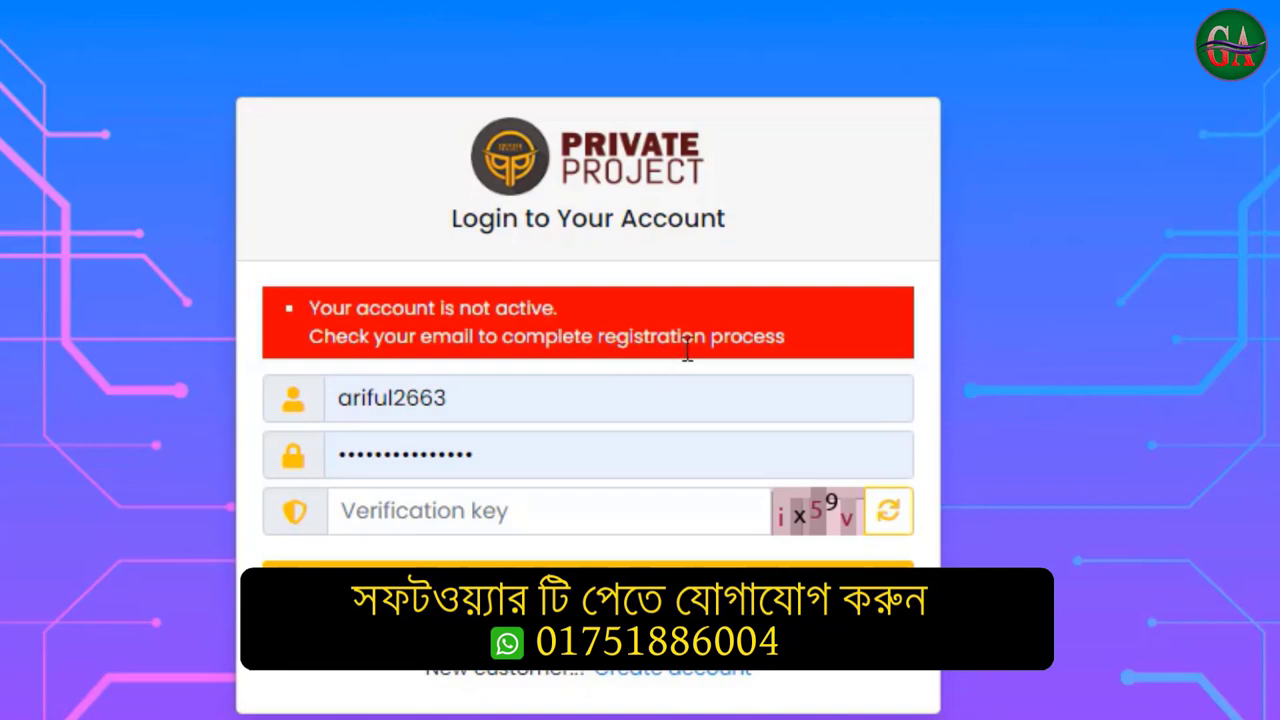
drag(786, 338, 221, 296)
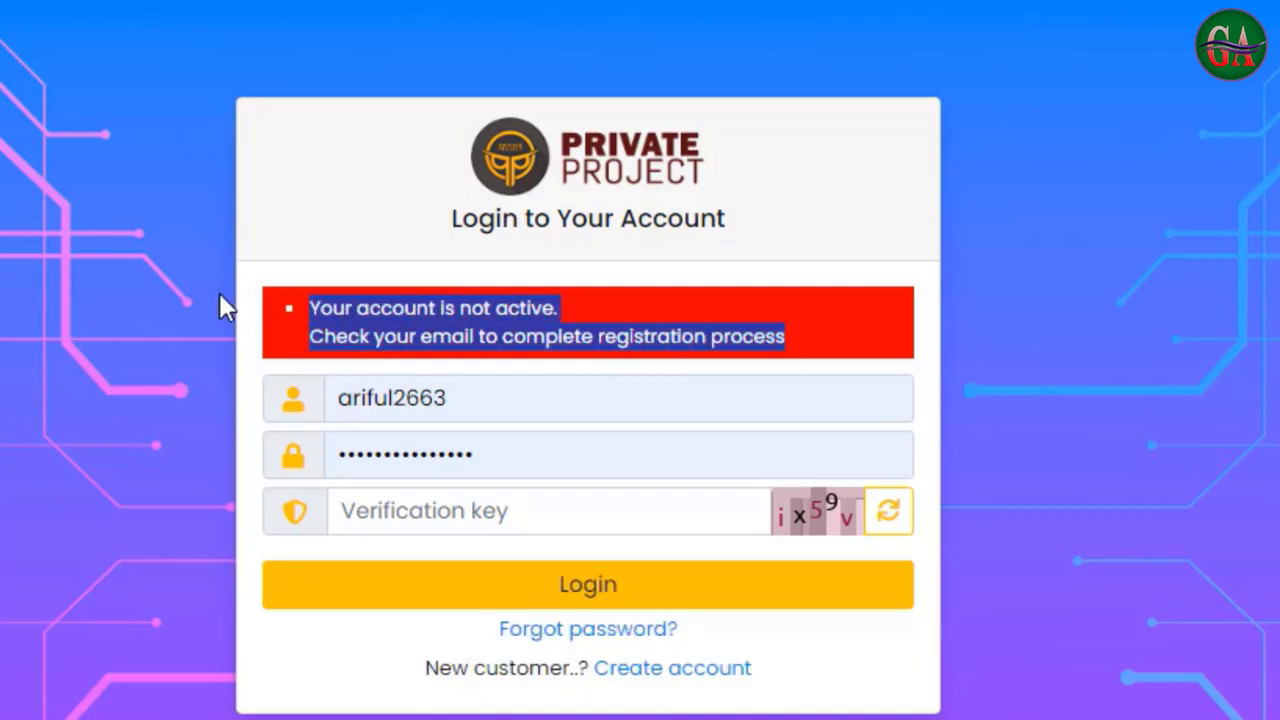
click(373, 305)
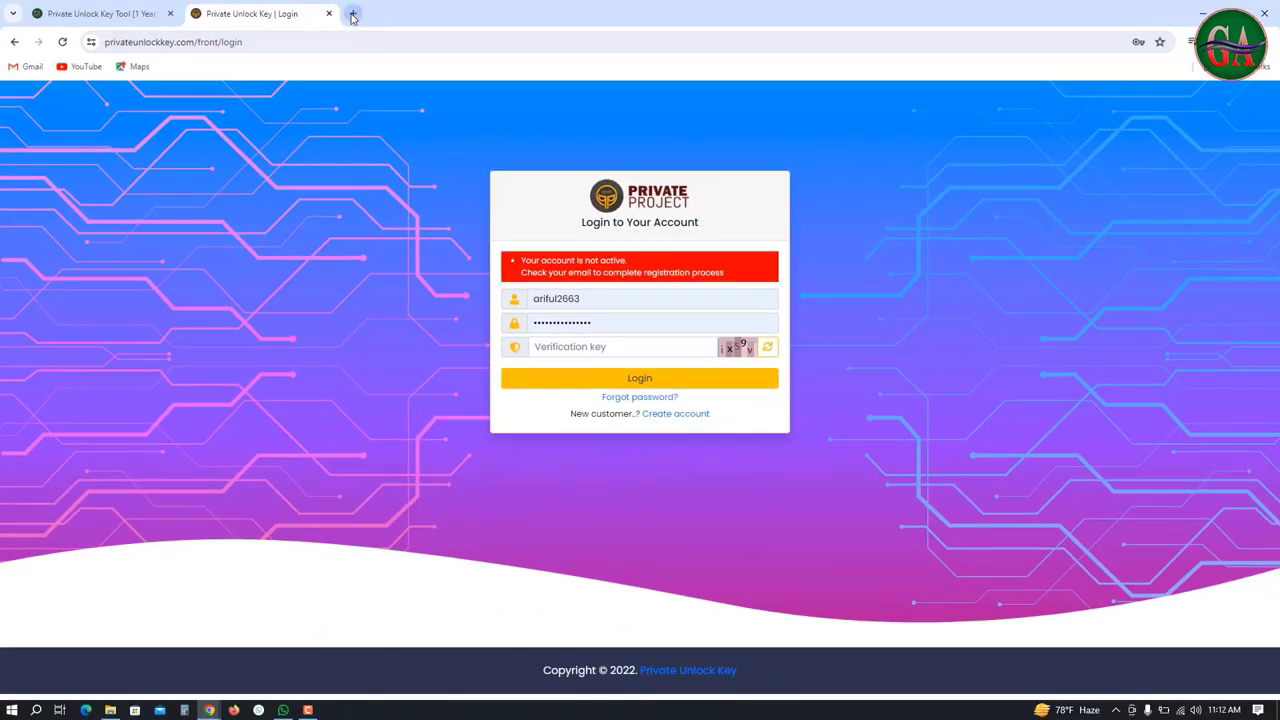
Activate the account via the link in Gmail's 'Activate your Private Unlock Key account' email
click(352, 14)
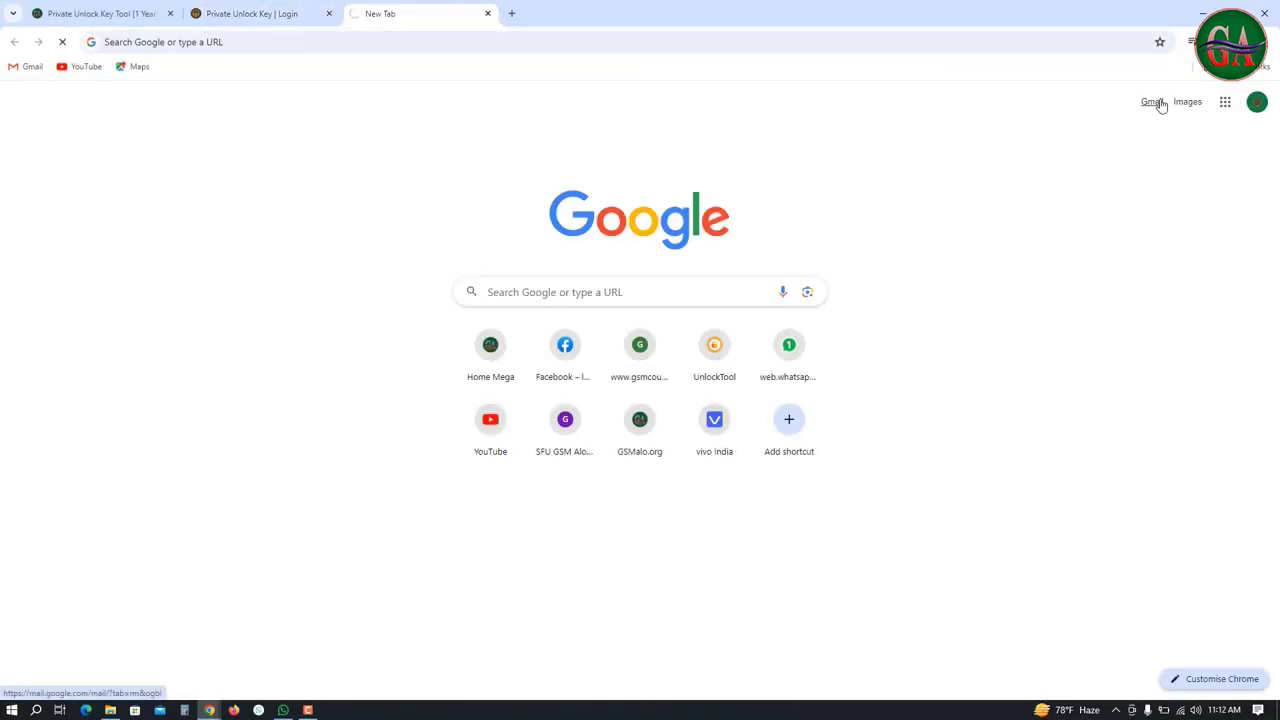
click(1152, 102)
click(400, 123)
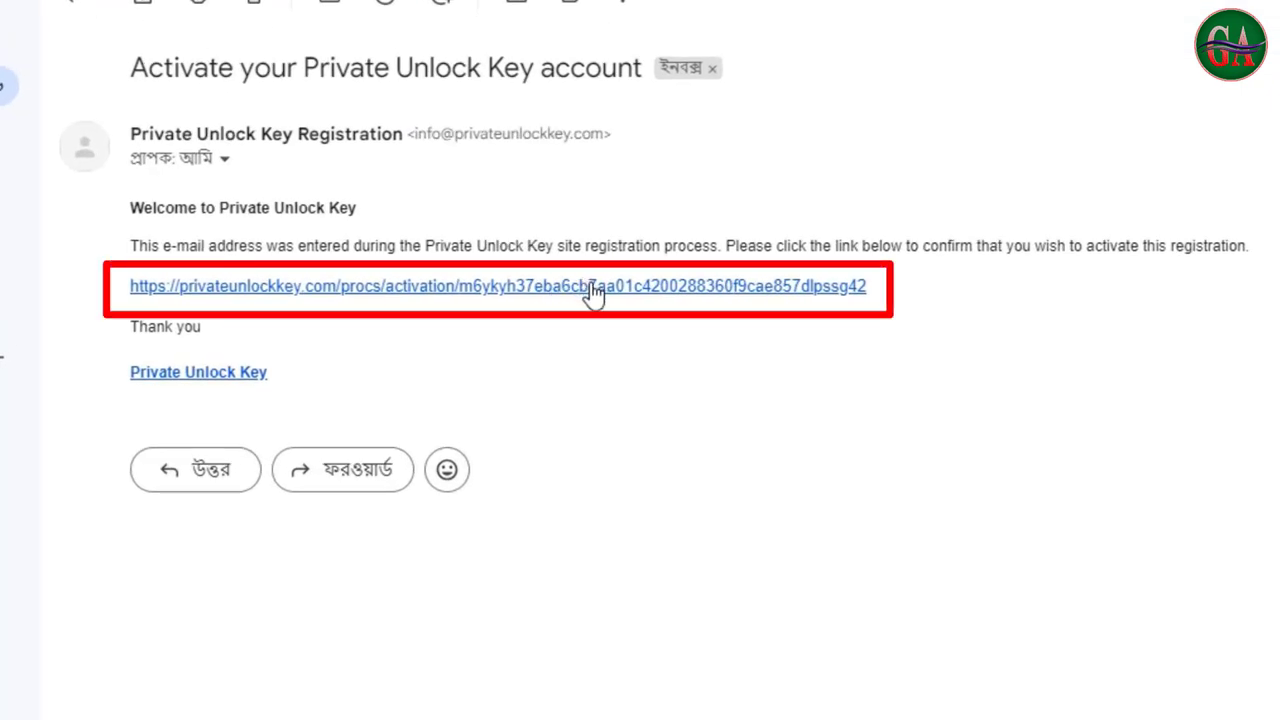
click(593, 289)
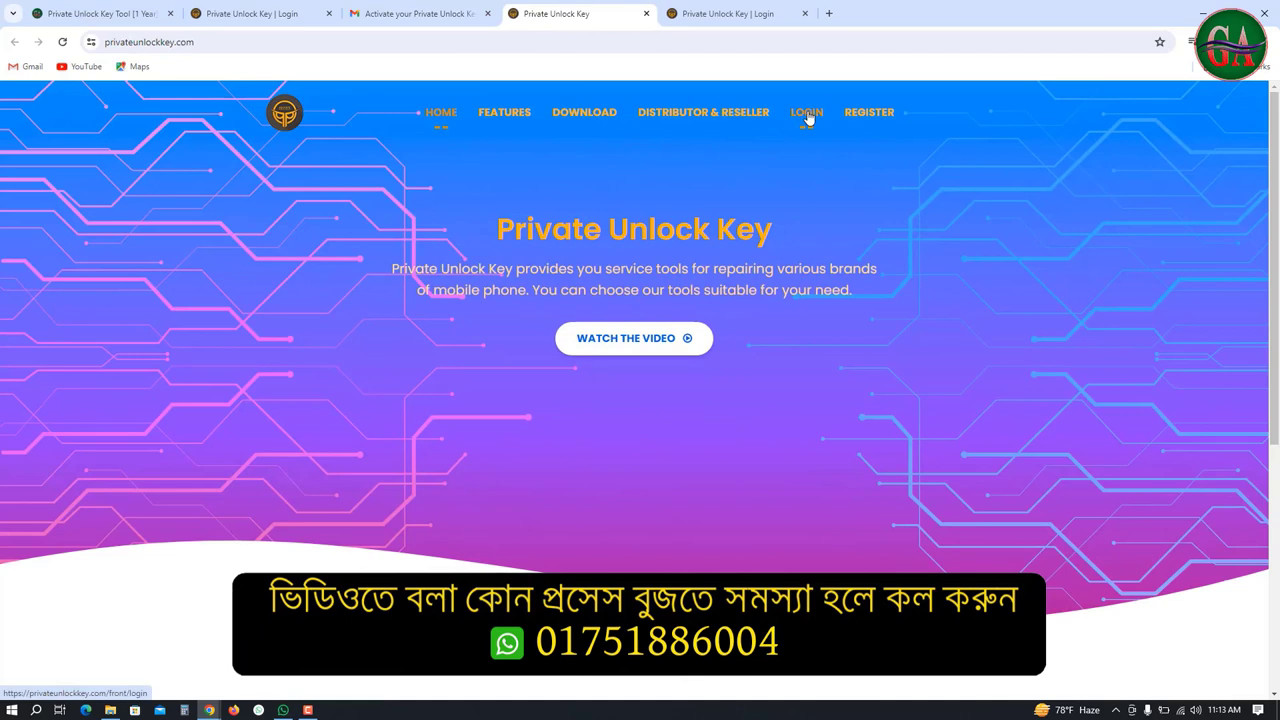
Log in to Private Unlock Key with the corrected username, saved password and displayed verification key
click(808, 118)
click(585, 260)
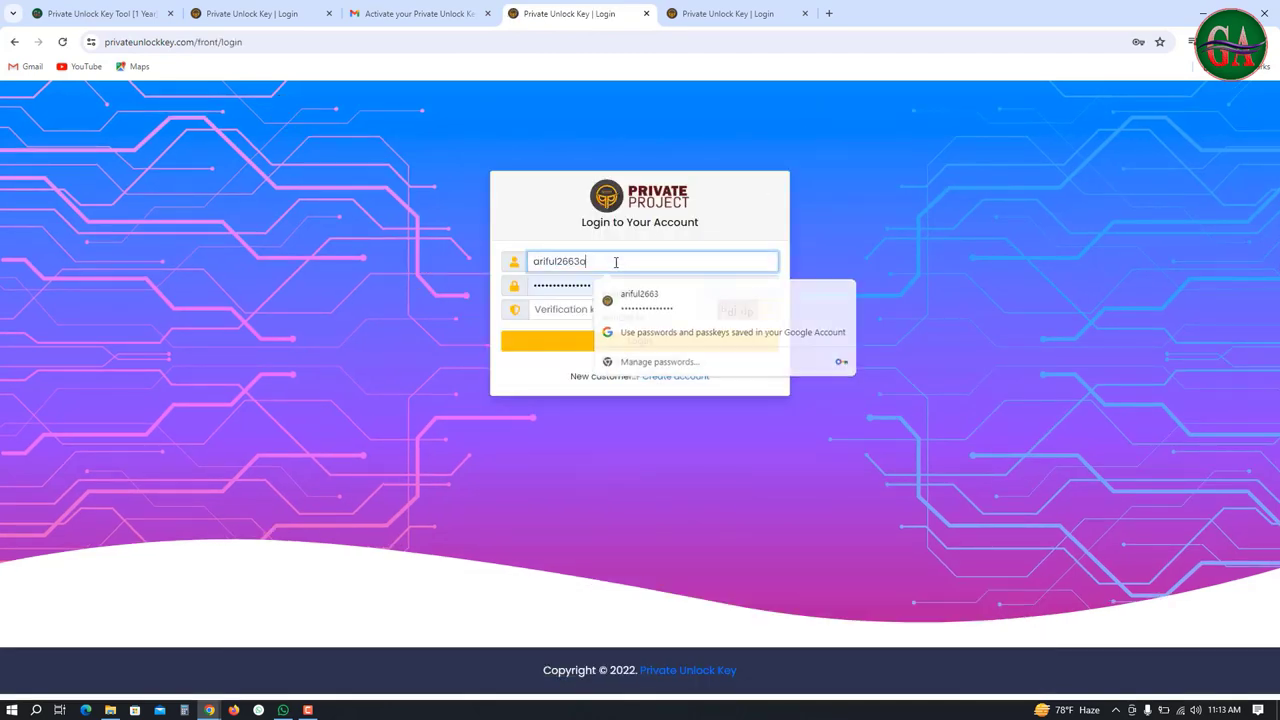
text(a)
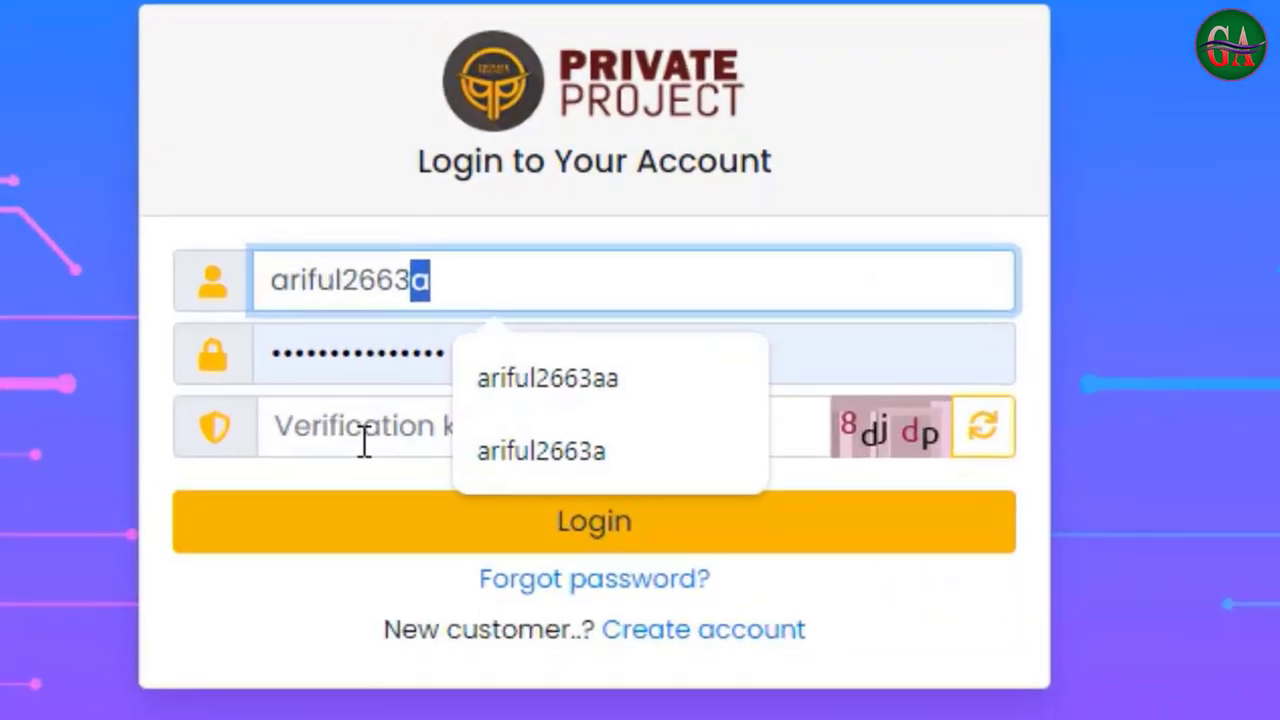
click(364, 441)
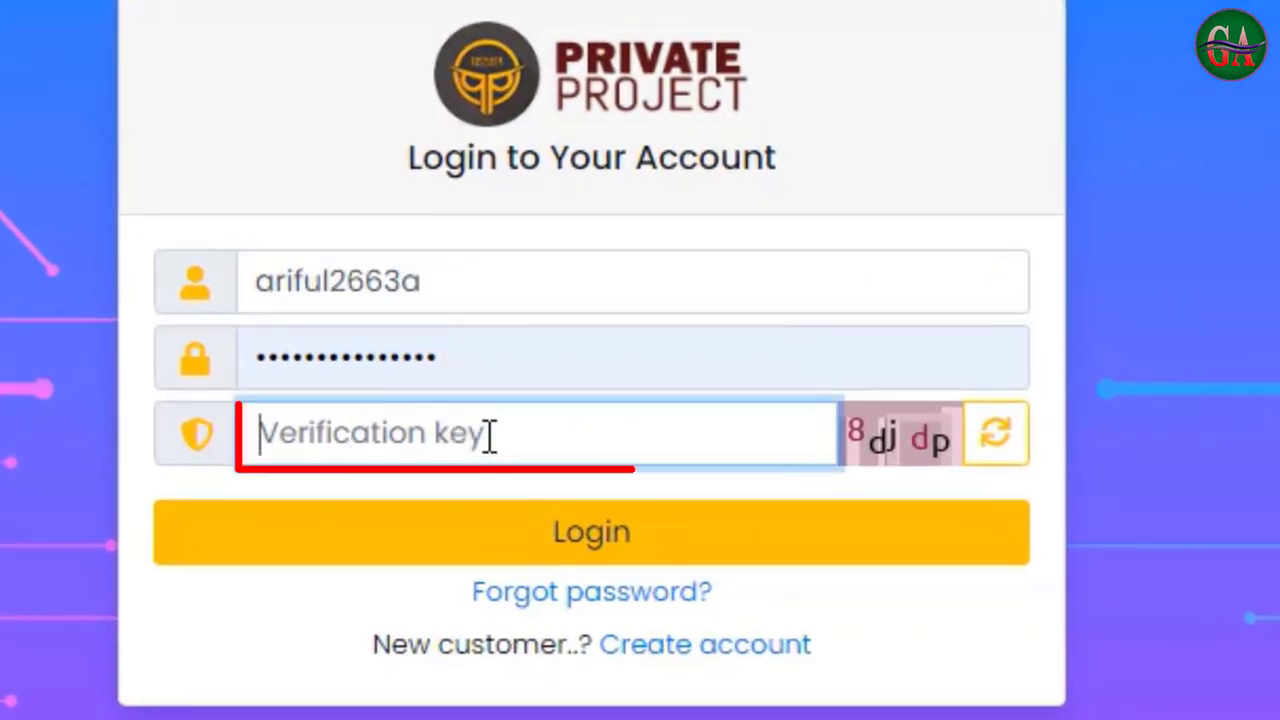
text(8djdp)
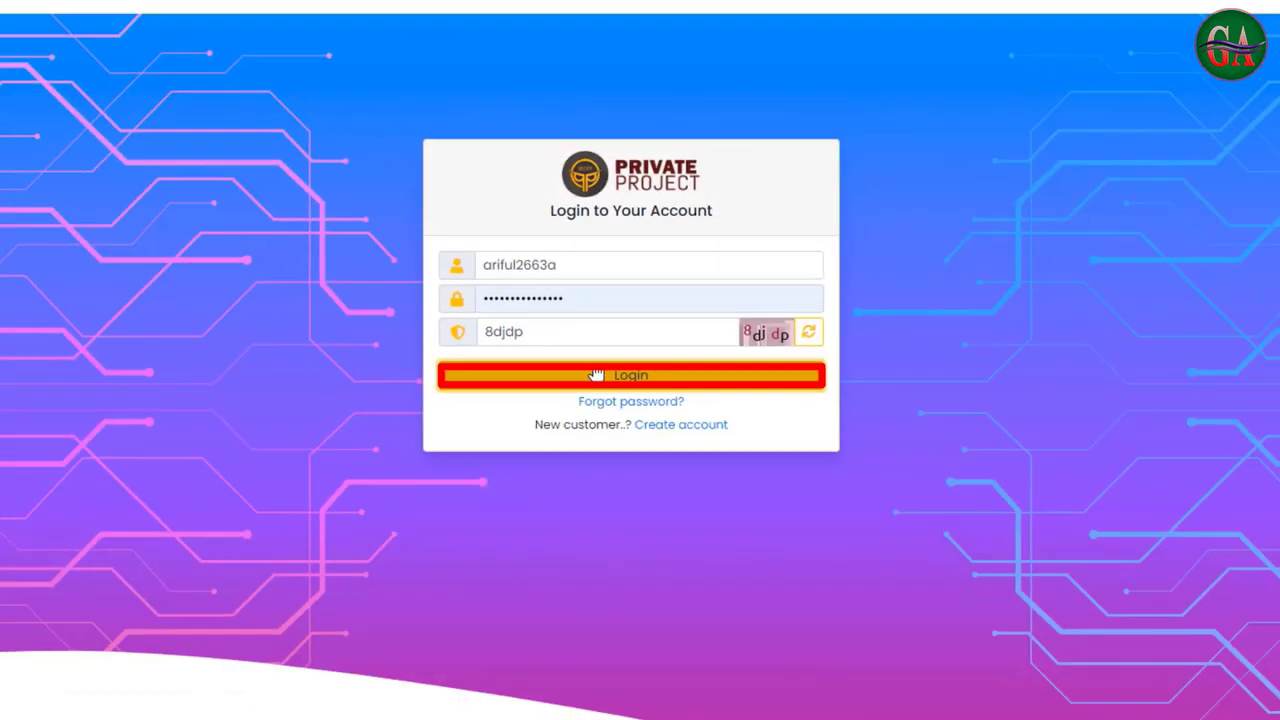
click(595, 374)
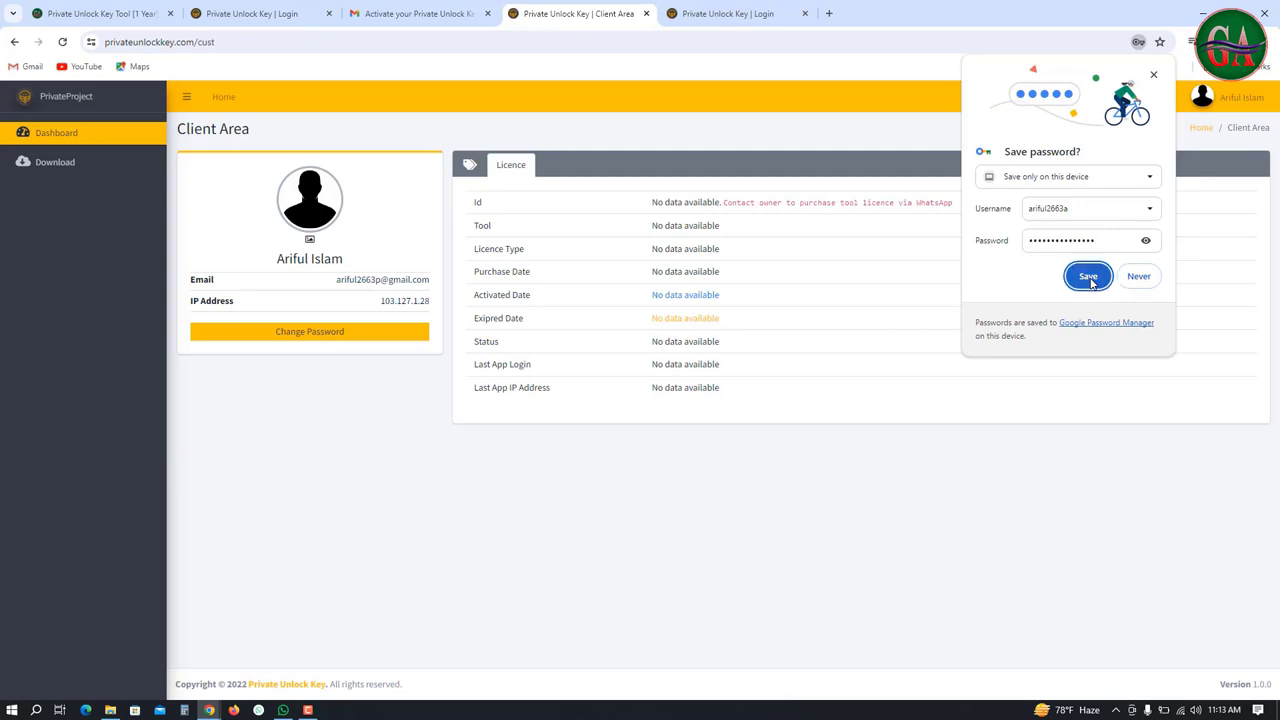
Save the password in Chrome, check the empty Licence table, and return to the GSM Alo tab
click(1088, 277)
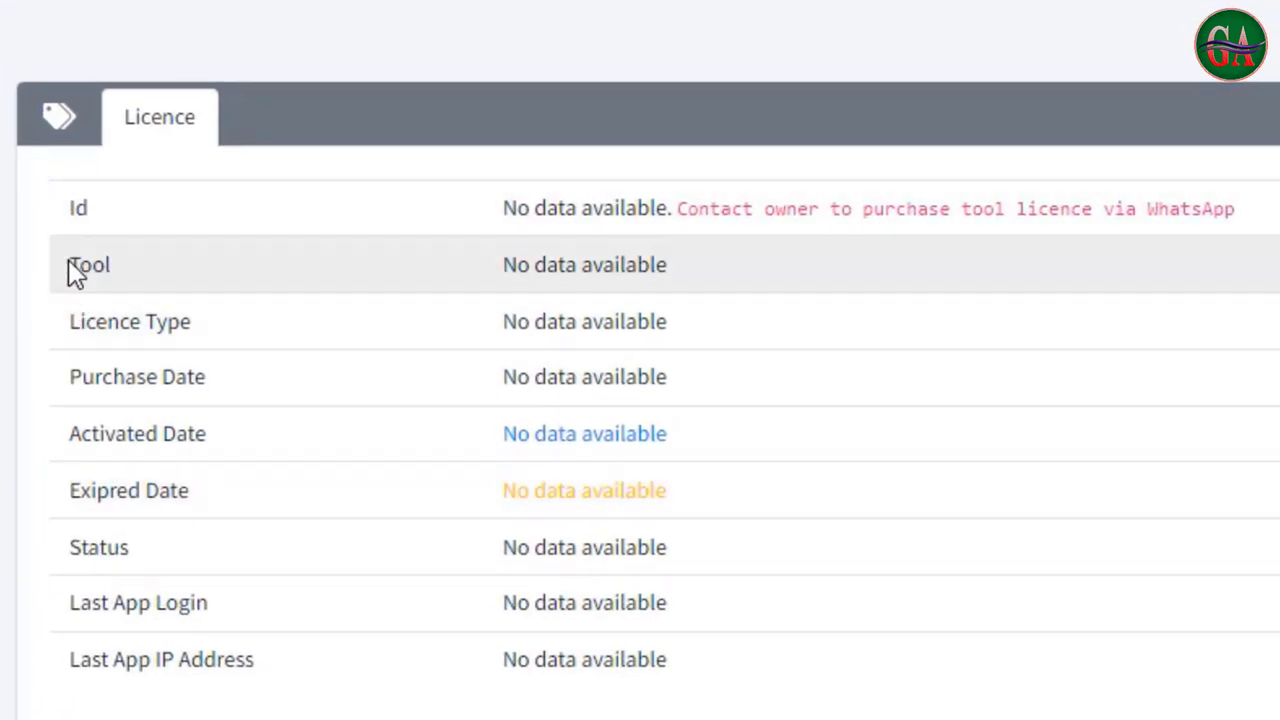
drag(68, 265, 983, 309)
click(983, 309)
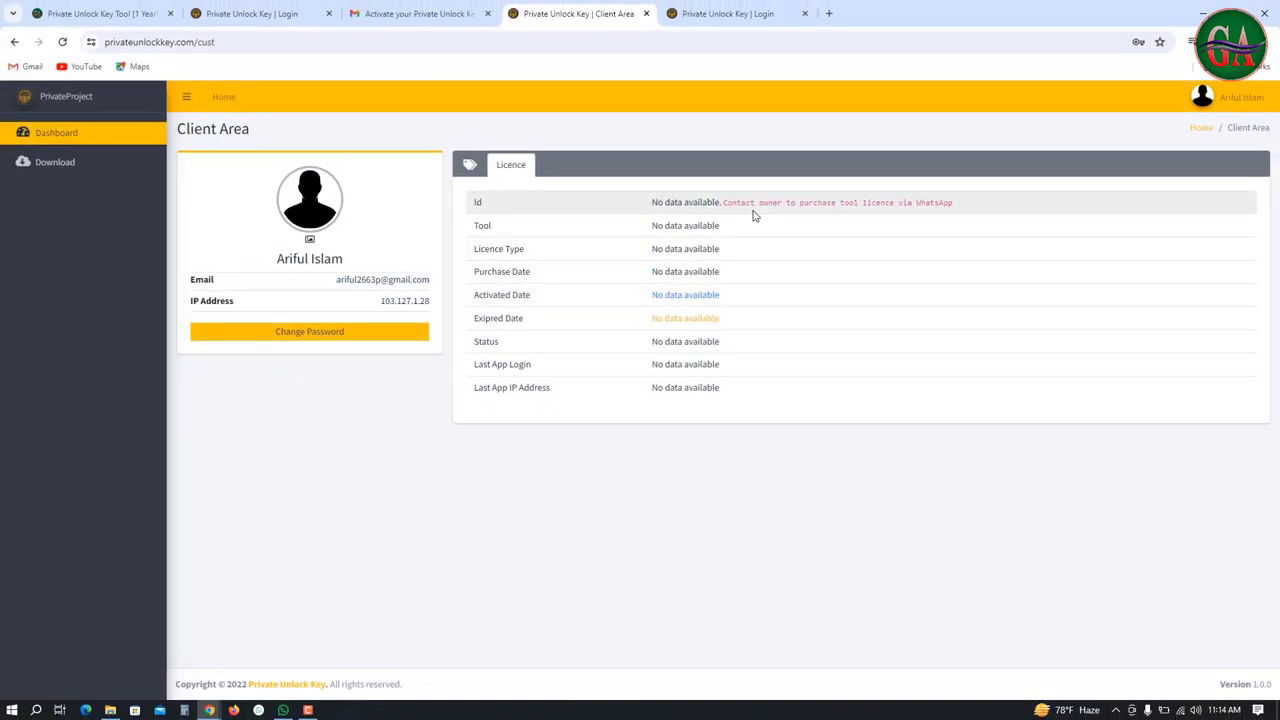
click(110, 8)
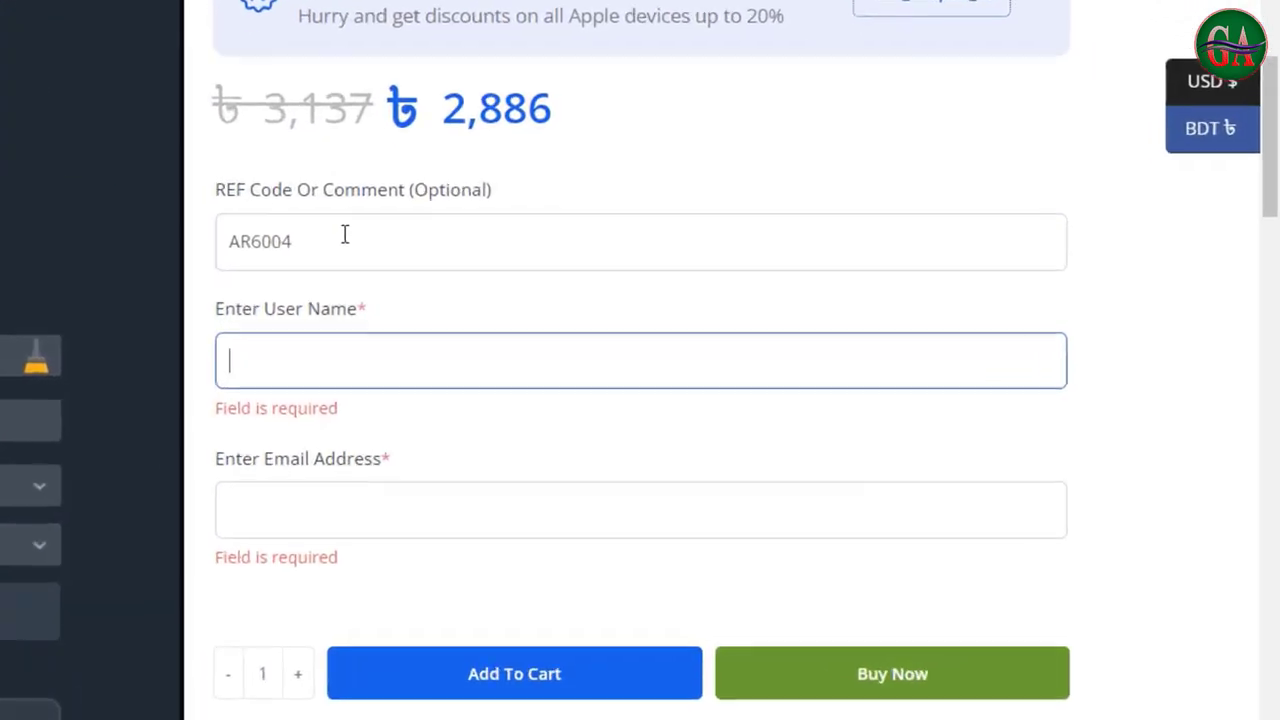
Enter the tool username and email address on the order form and add the licence to the cart
click(740, 380)
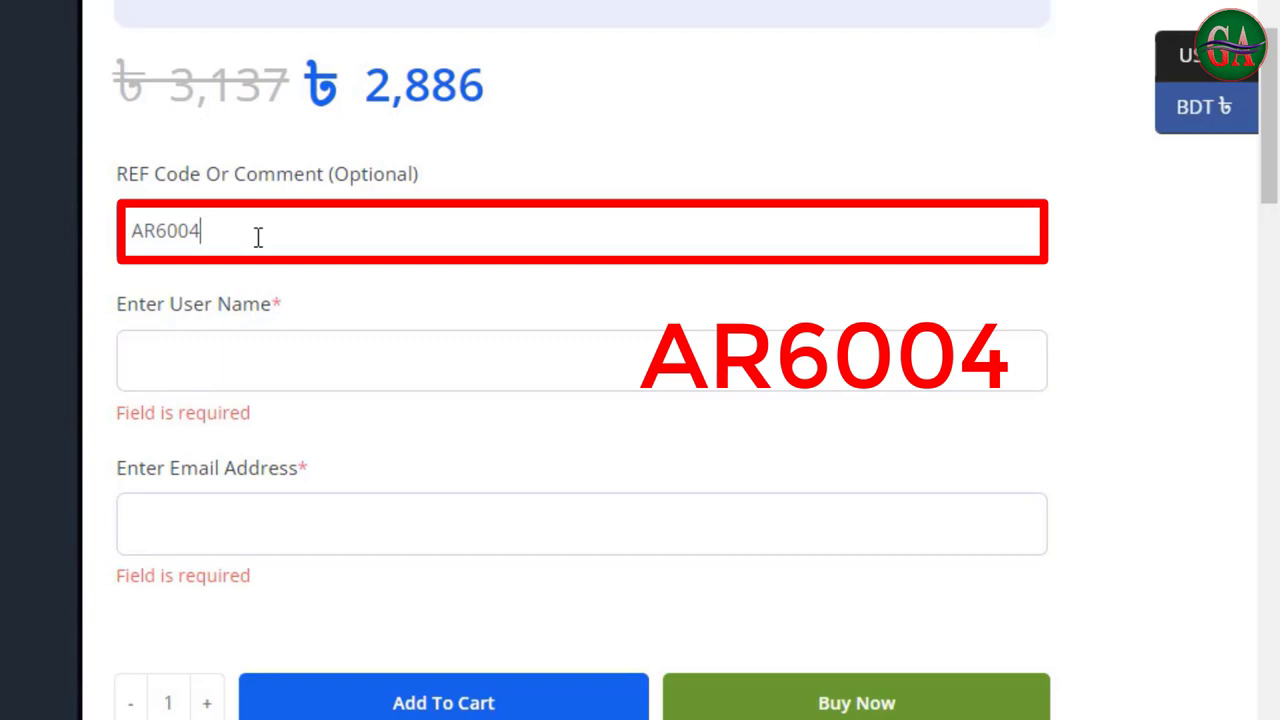
click(258, 362)
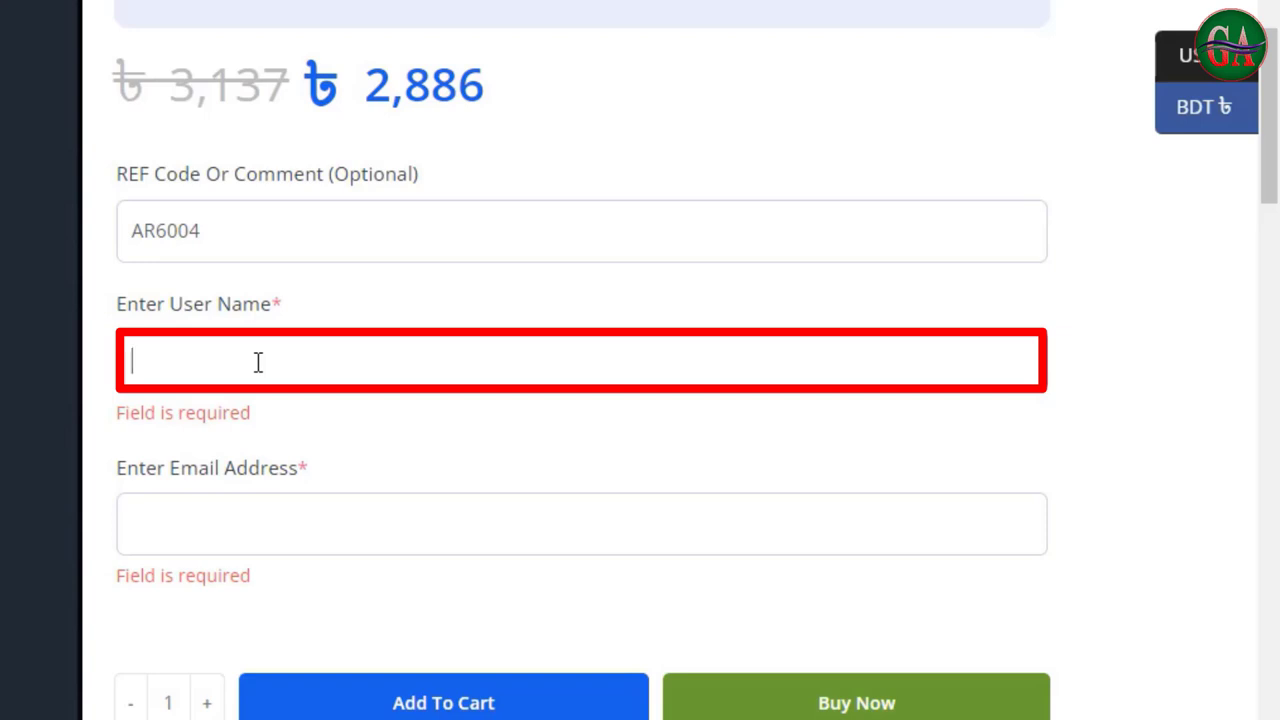
text(ariful266)
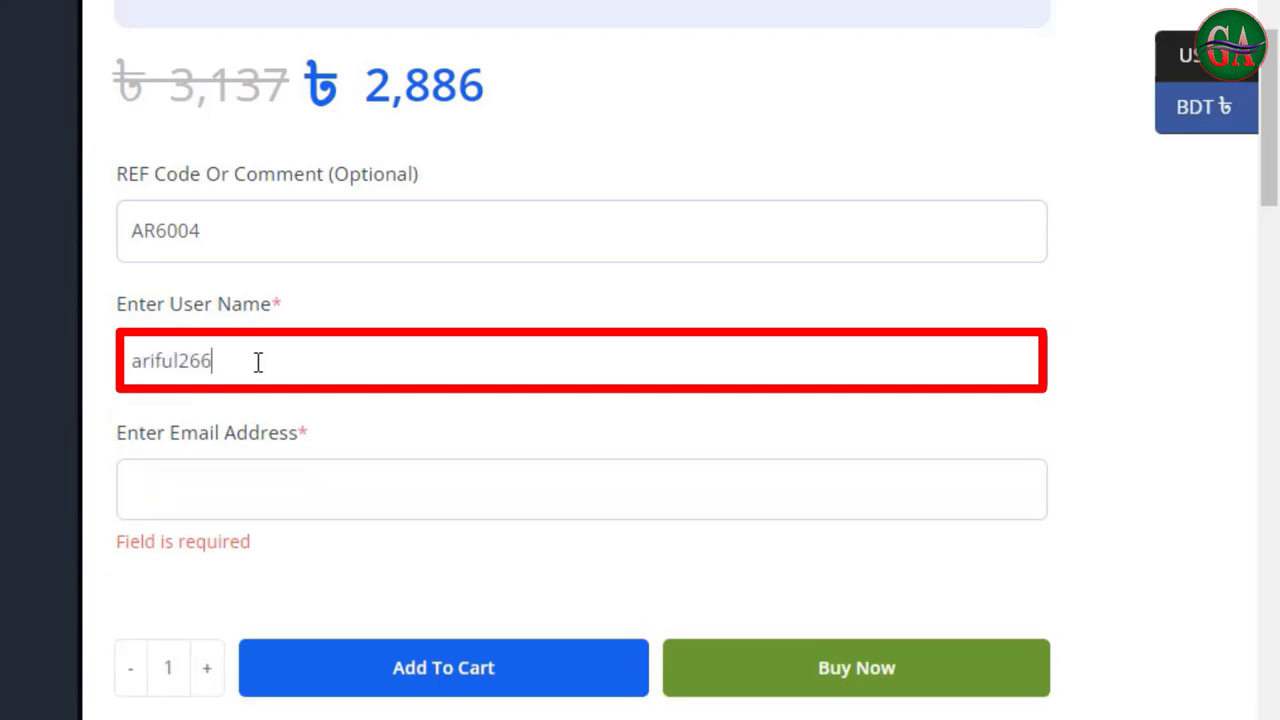
text(3a)
click(245, 479)
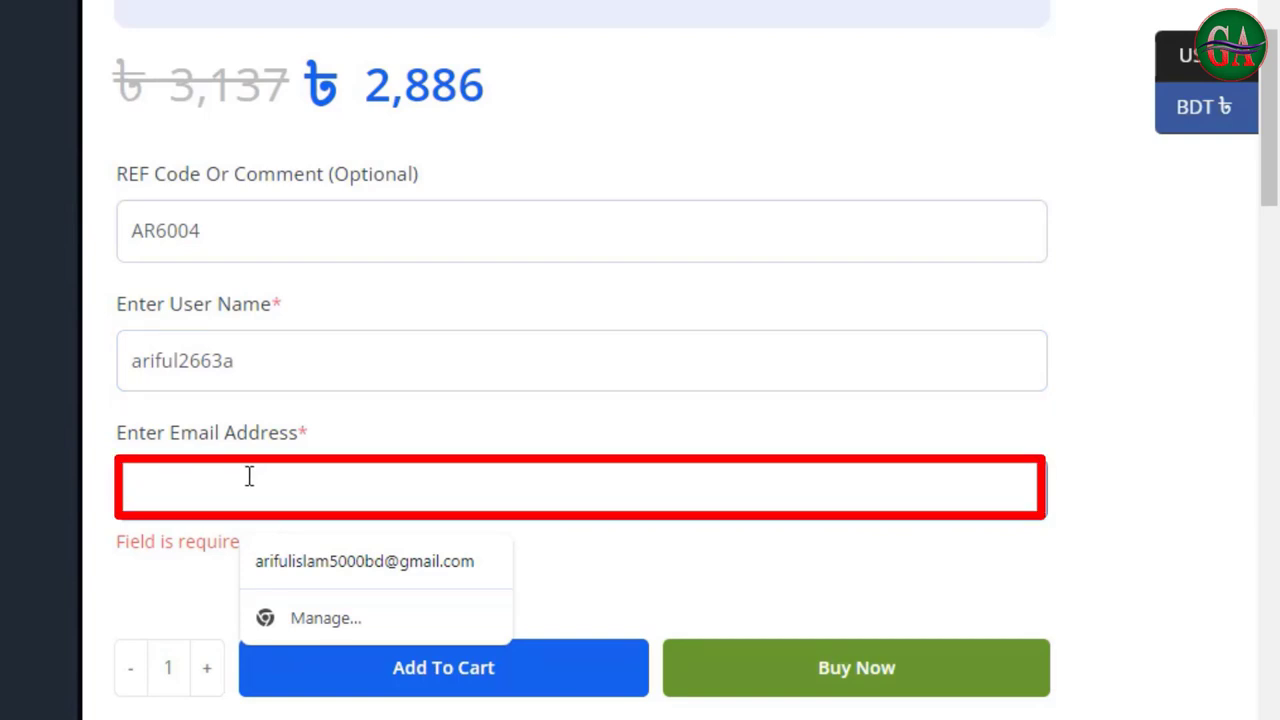
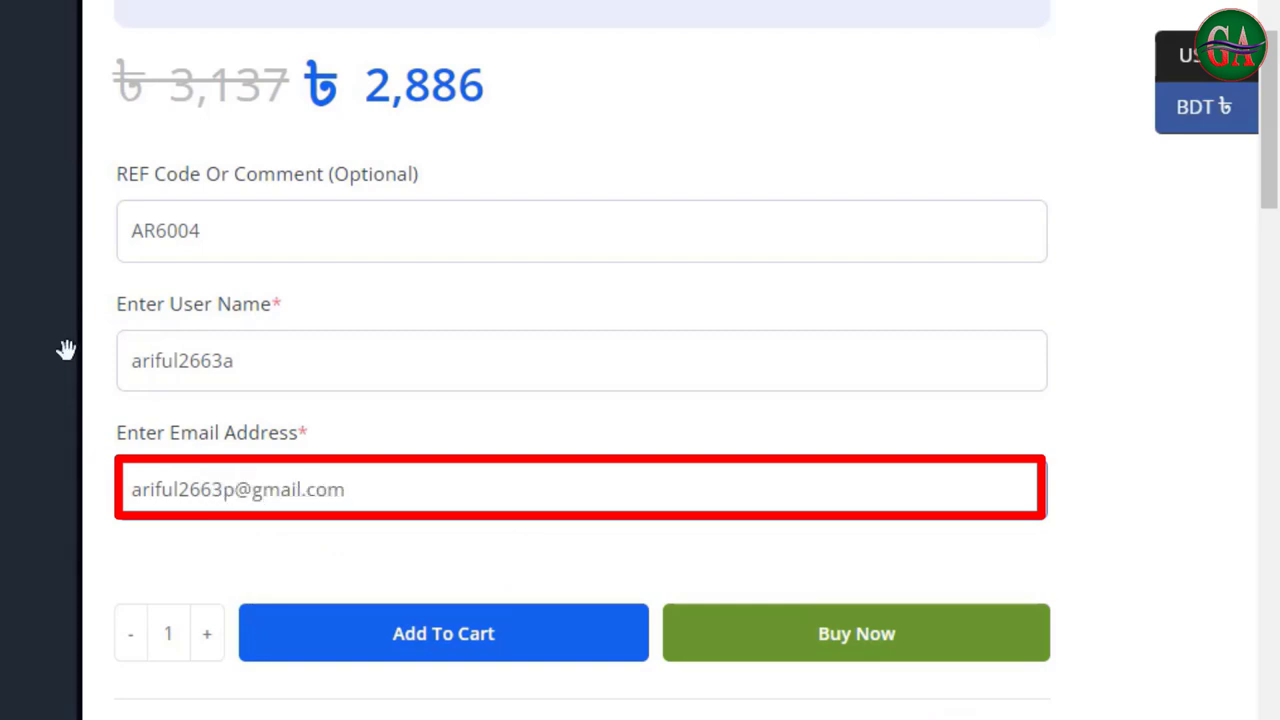
click(400, 635)
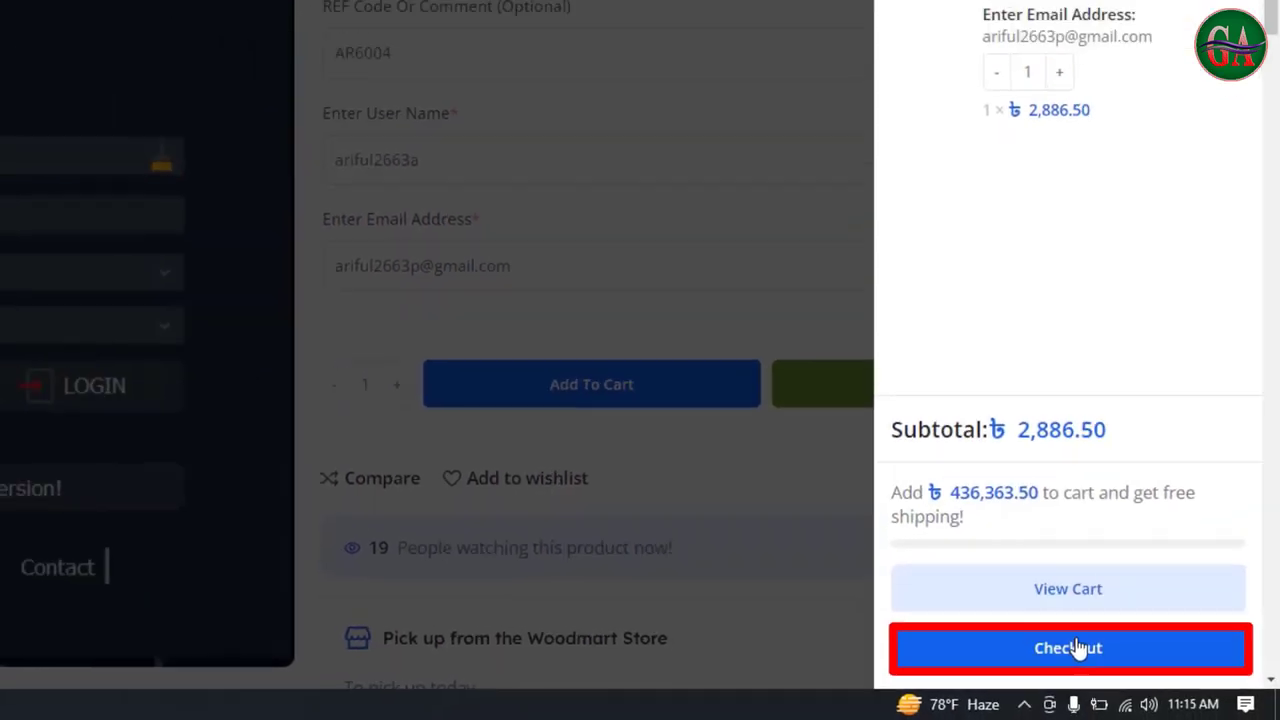
Proceed to checkout and scroll to Payment Information, showing the ৳2,939.50 total with the bKash charge
click(1077, 648)
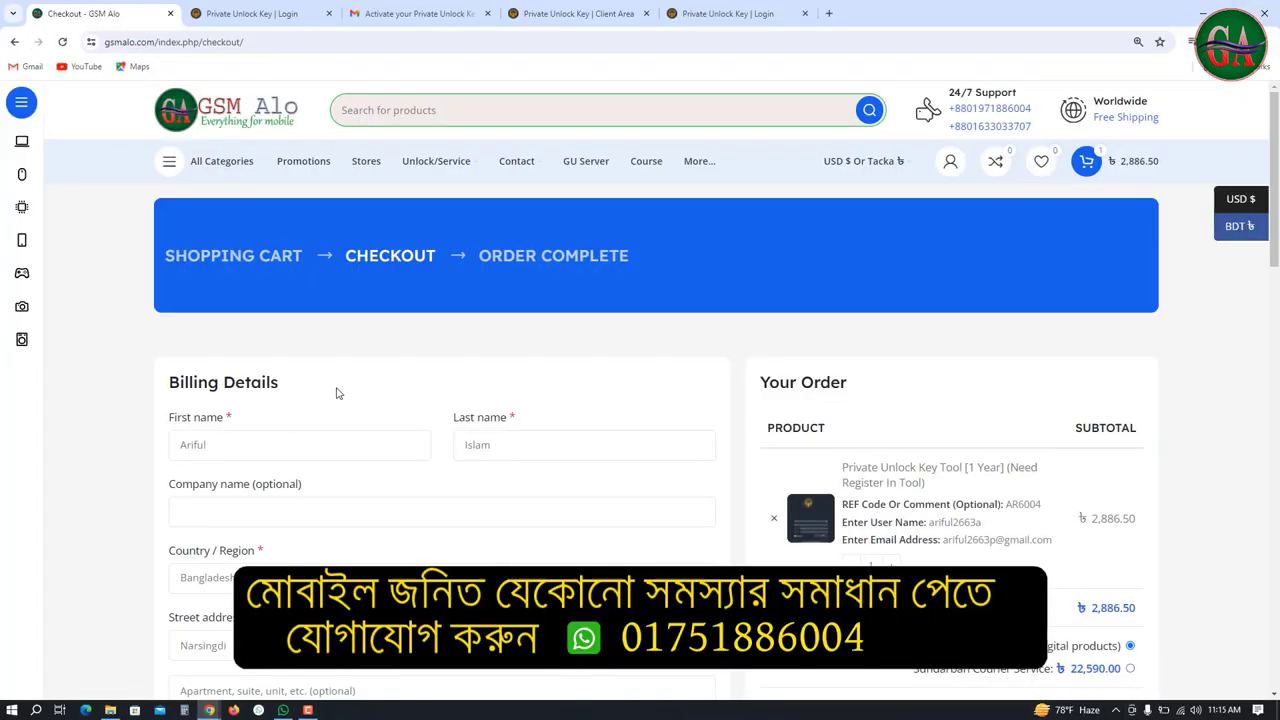
scroll(369, 410, down, 2)
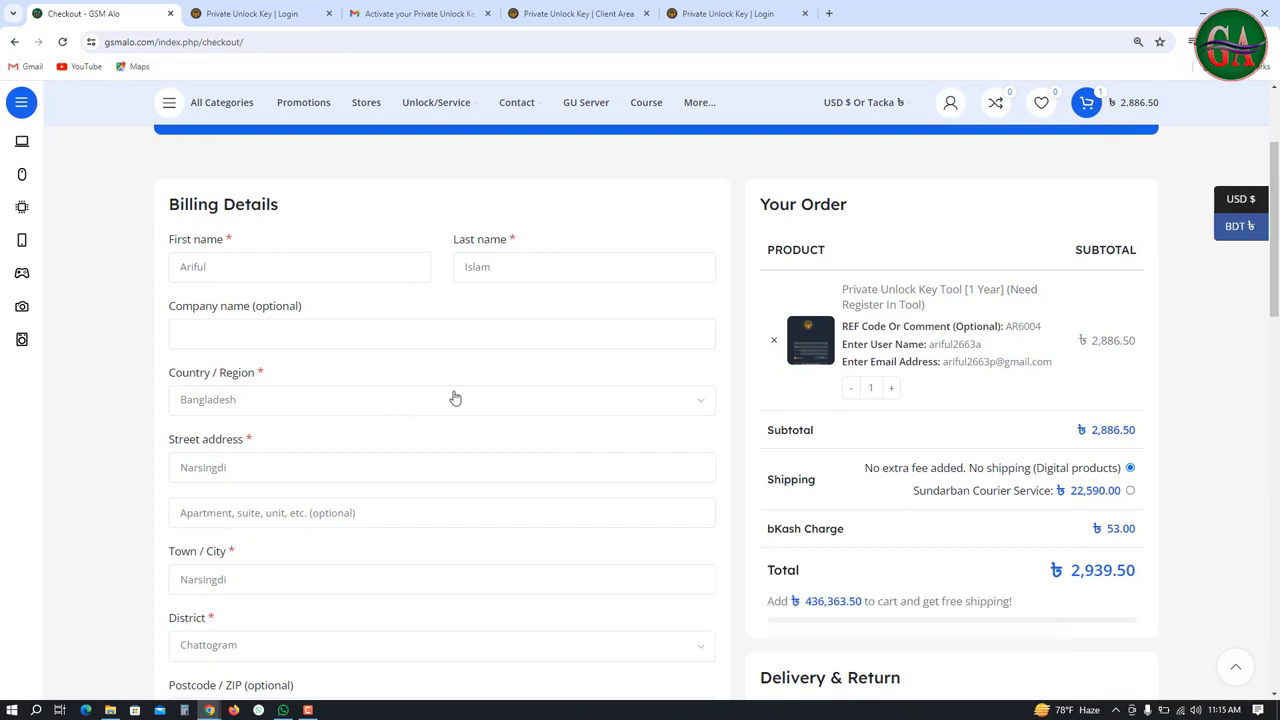
scroll(455, 398, down, 5)
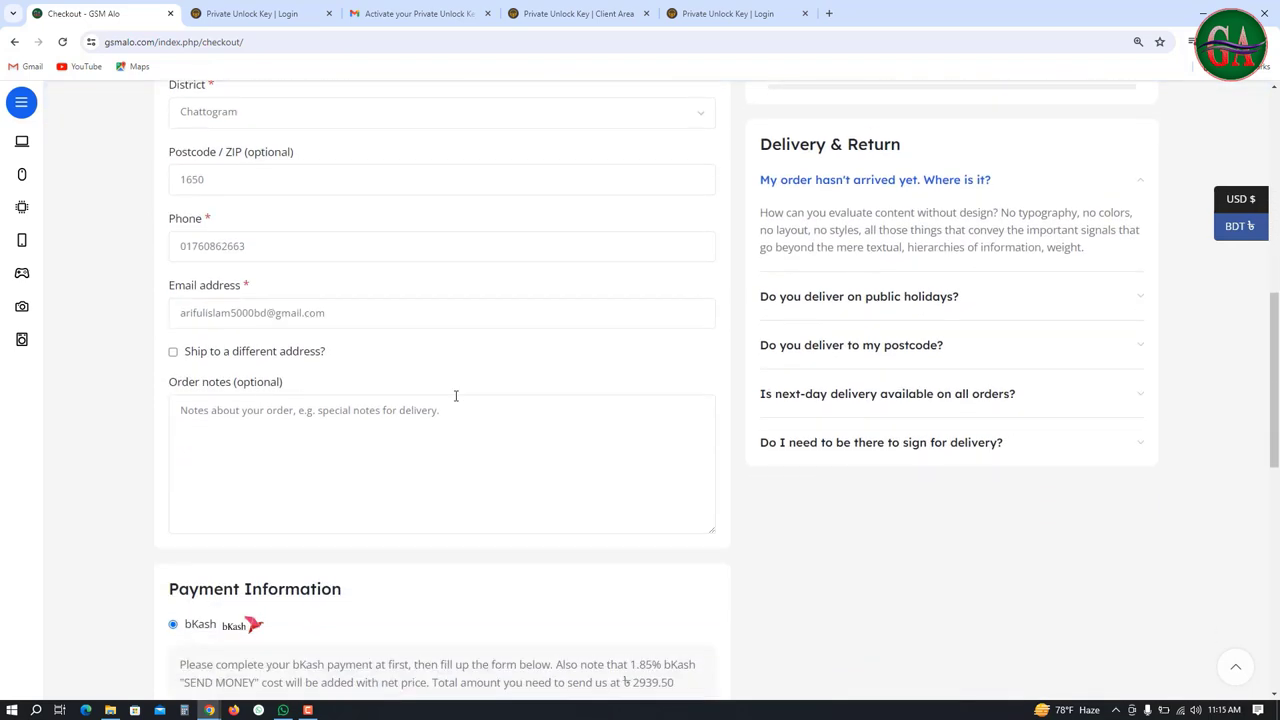
scroll(455, 396, down, 4)
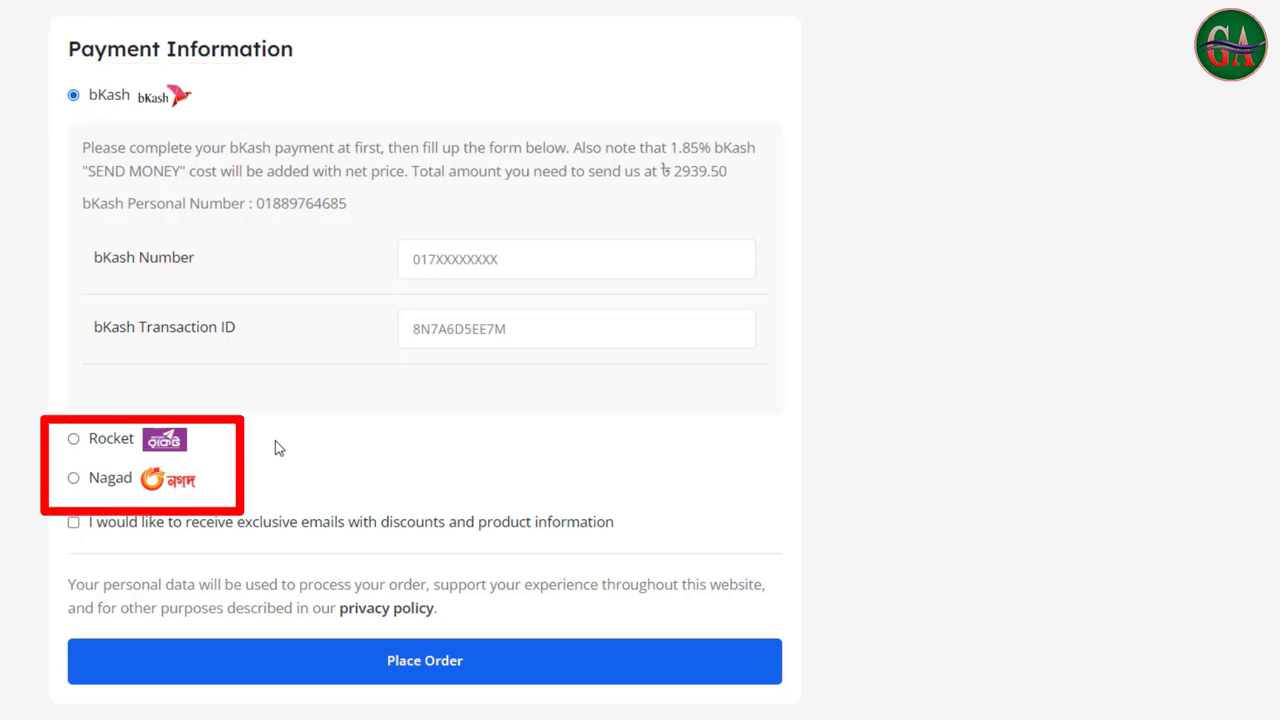
Note the bKash number and ৳2,939.50 total, then autofill the payer's saved bKash number
drag(256, 203, 362, 212)
drag(660, 172, 737, 180)
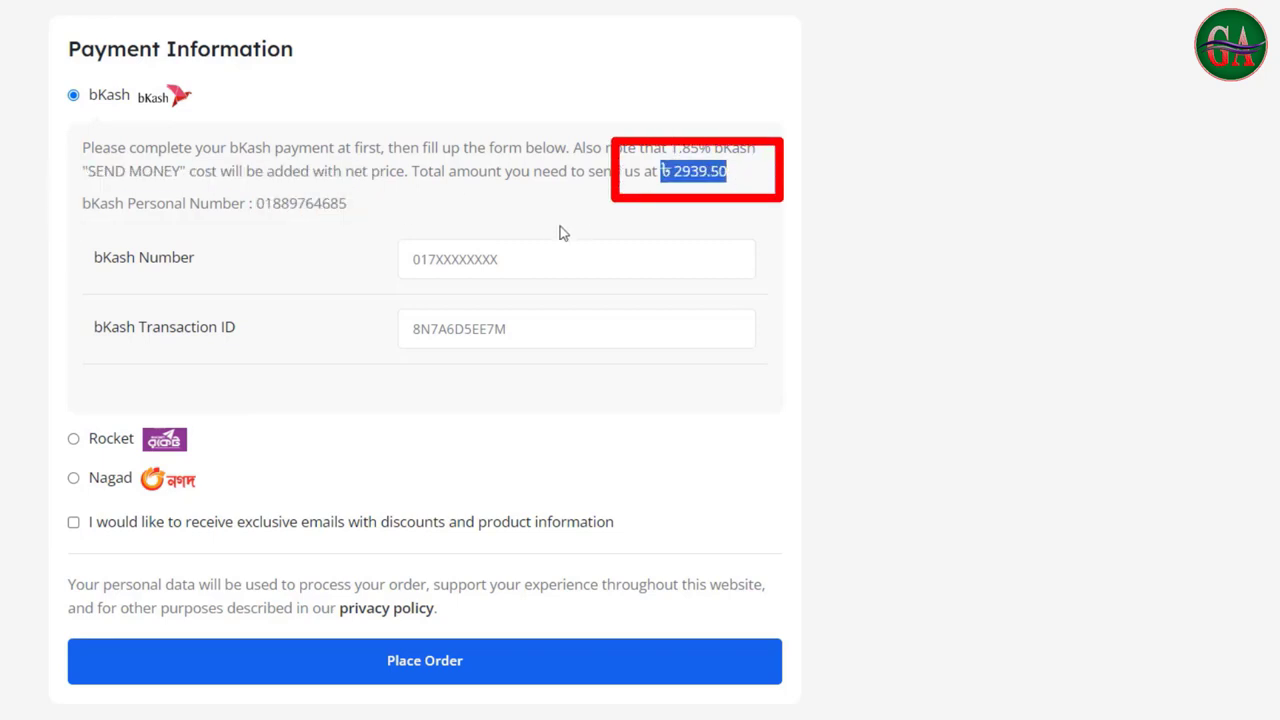
click(481, 256)
click(517, 308)
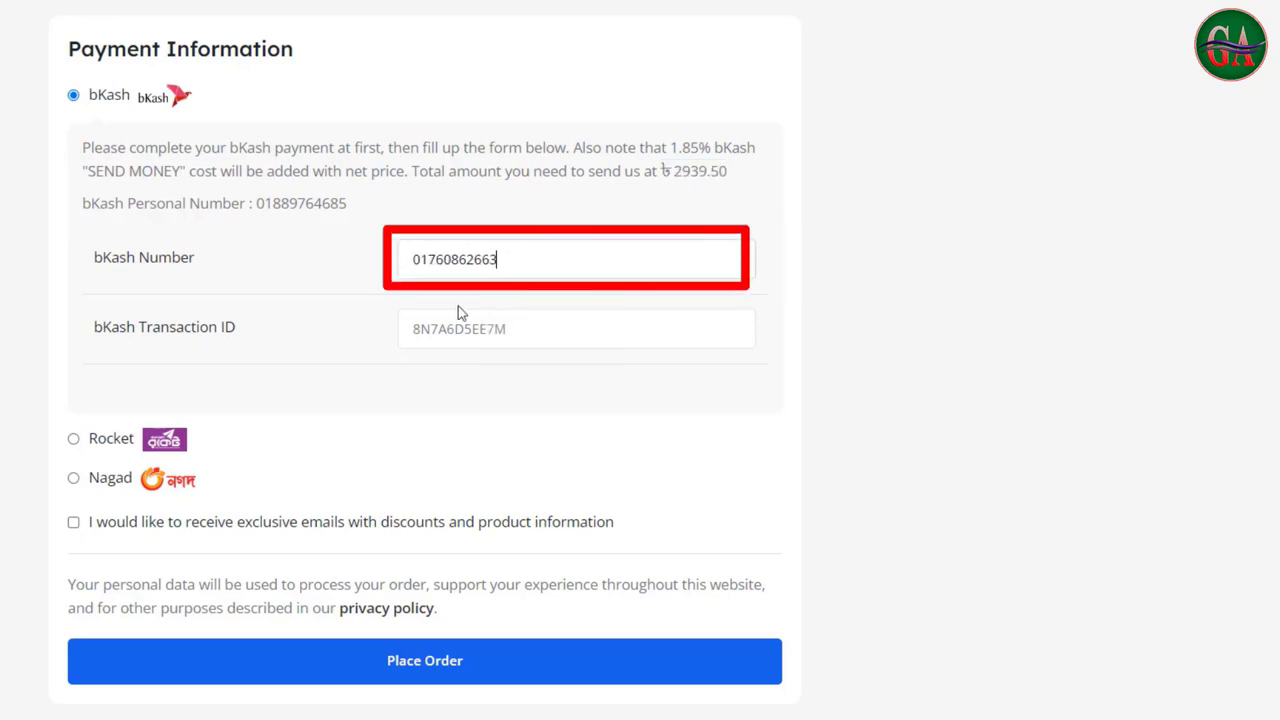
Autofill the saved bKash transaction ID, opt in to product emails, and place the order
click(465, 321)
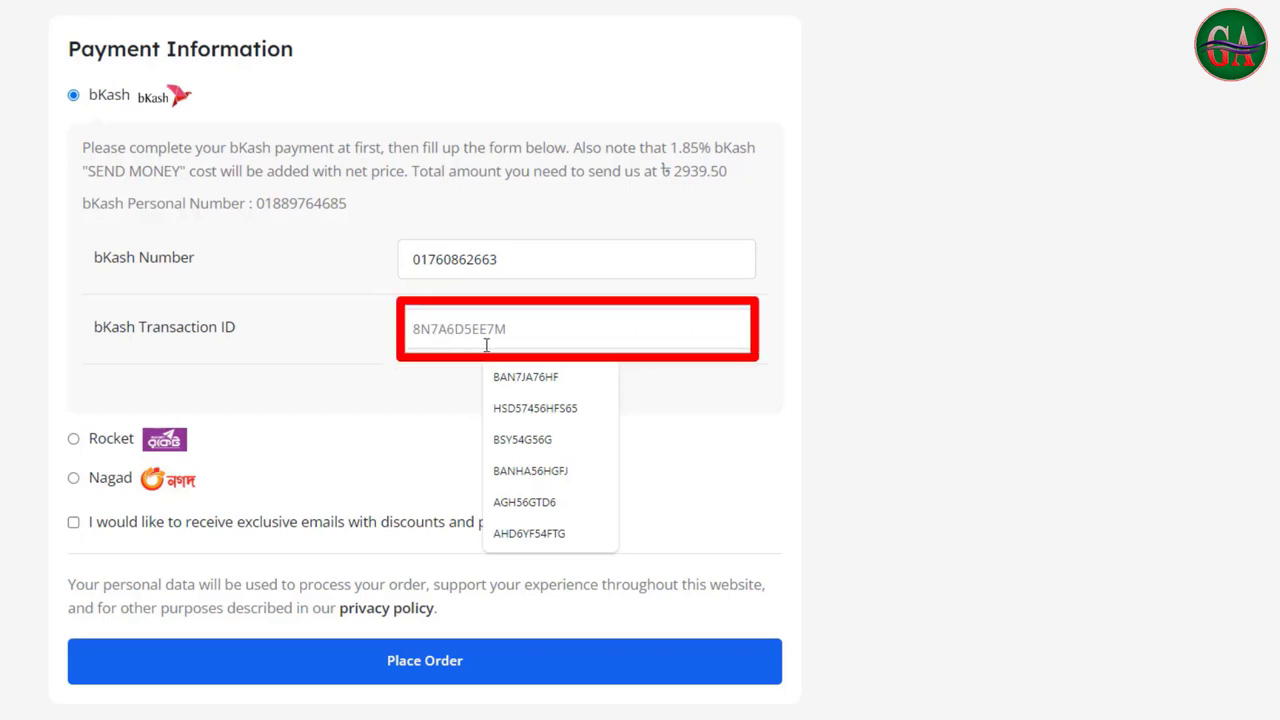
click(525, 377)
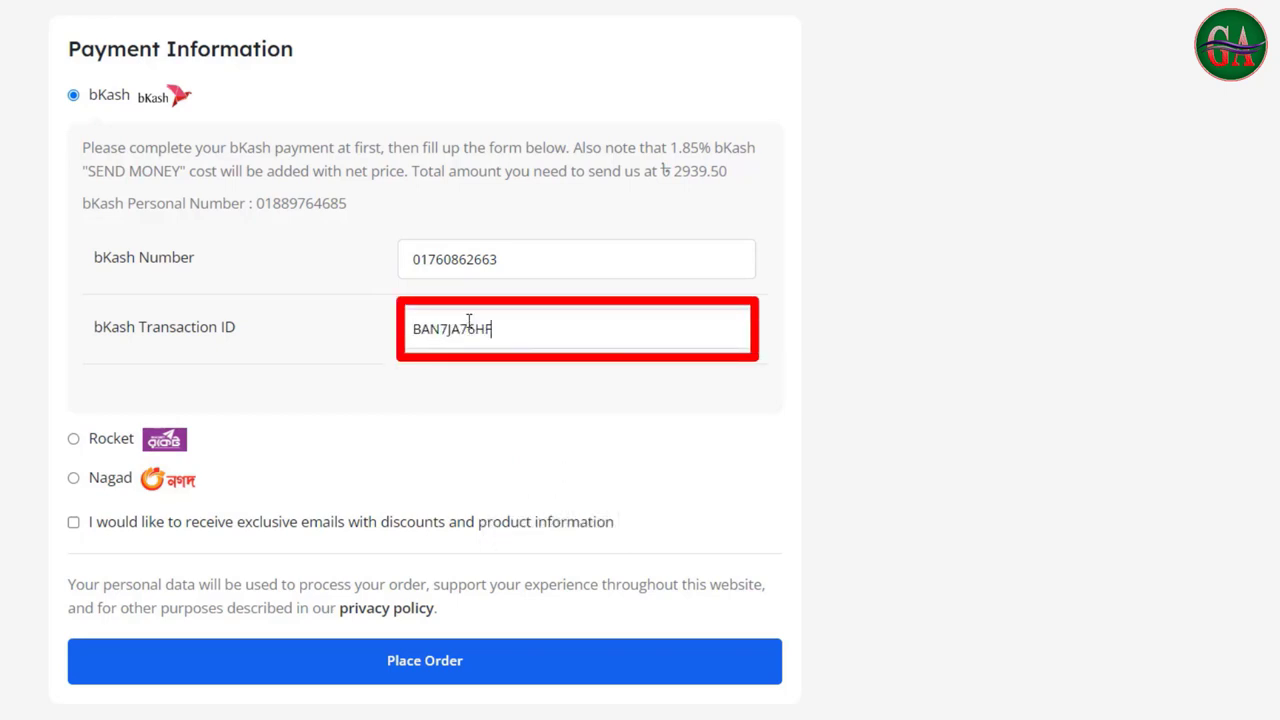
click(73, 523)
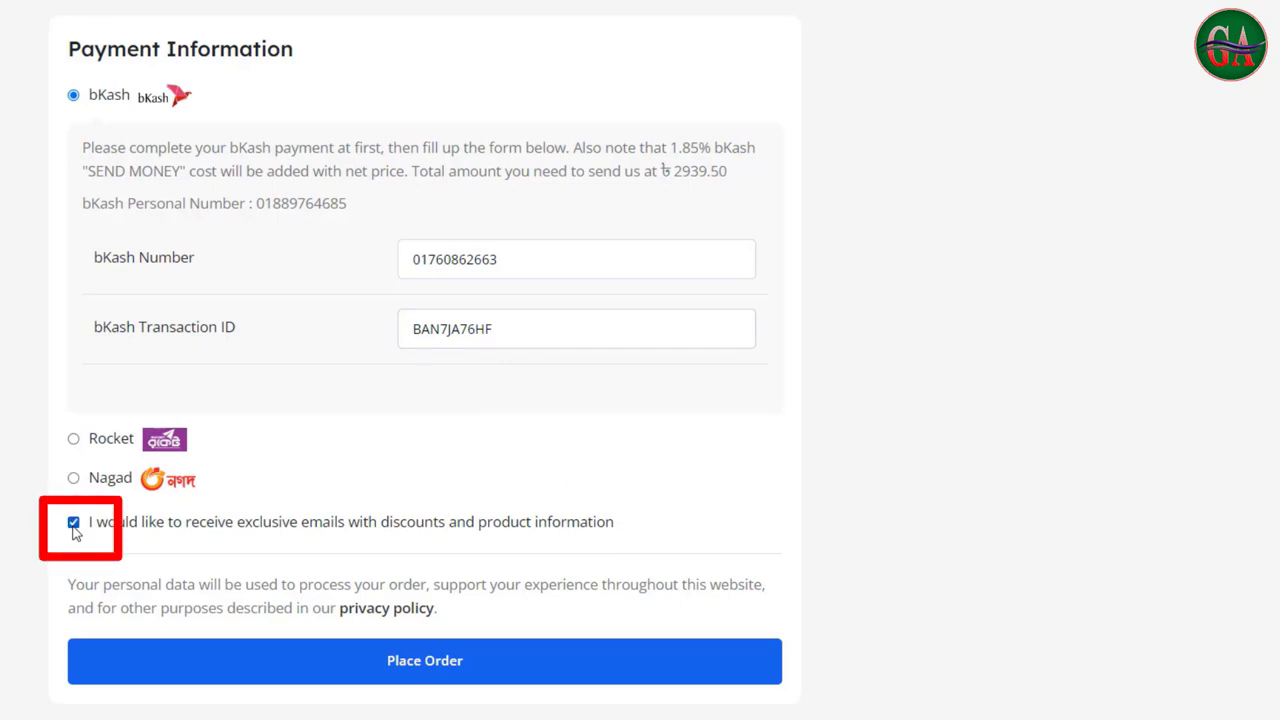
click(354, 666)
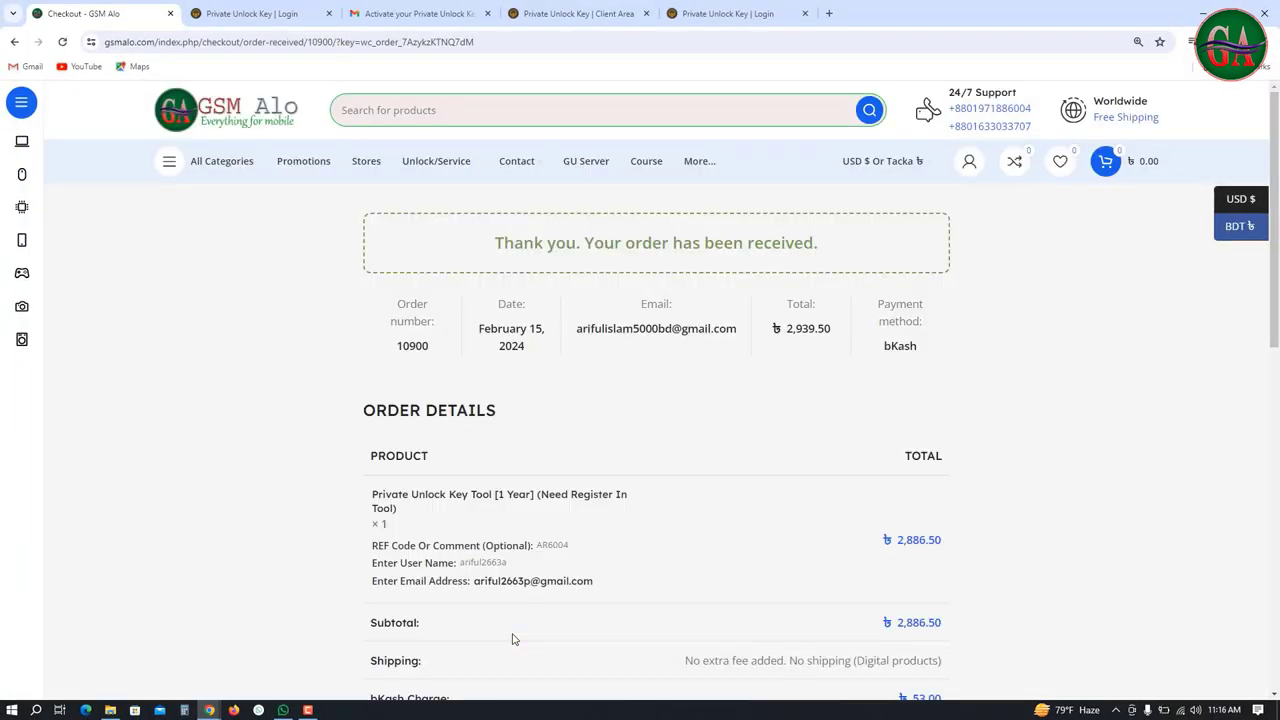
Open Orders from the My Account menu and find the new ৳2,939.50 order marked On hold
drag(392, 302, 432, 348)
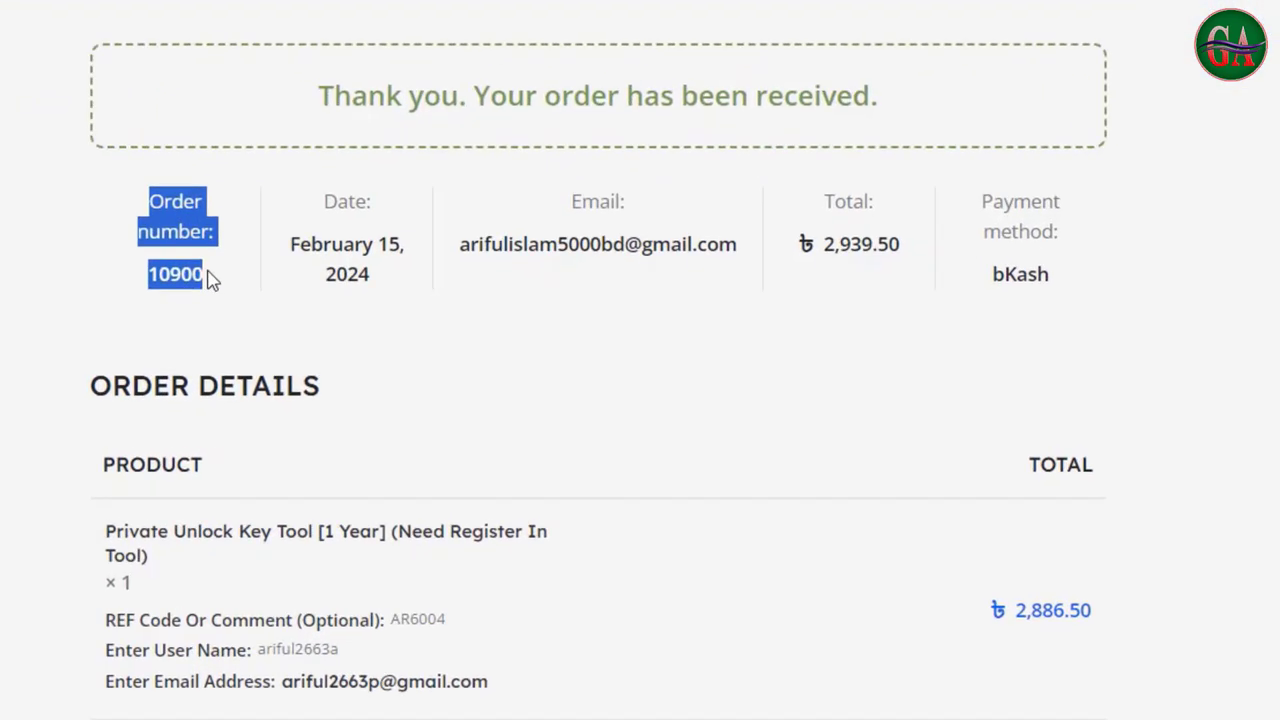
click(212, 280)
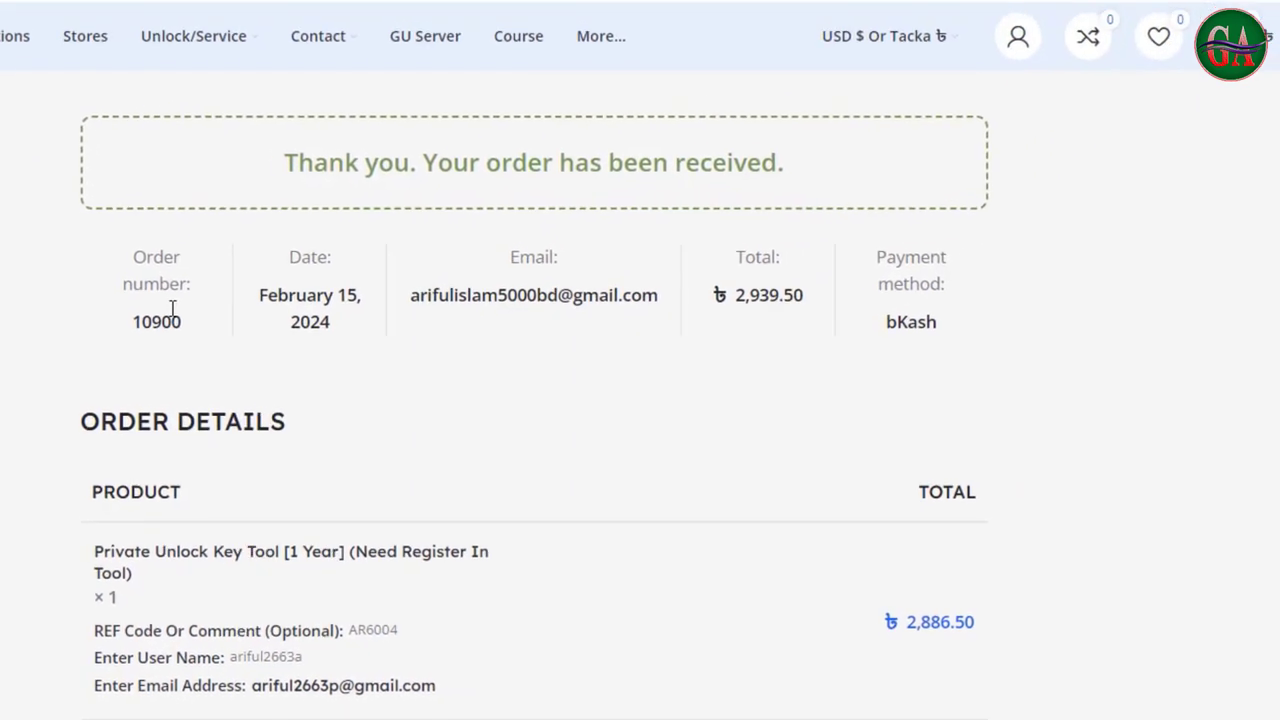
mouse_move(1017, 36)
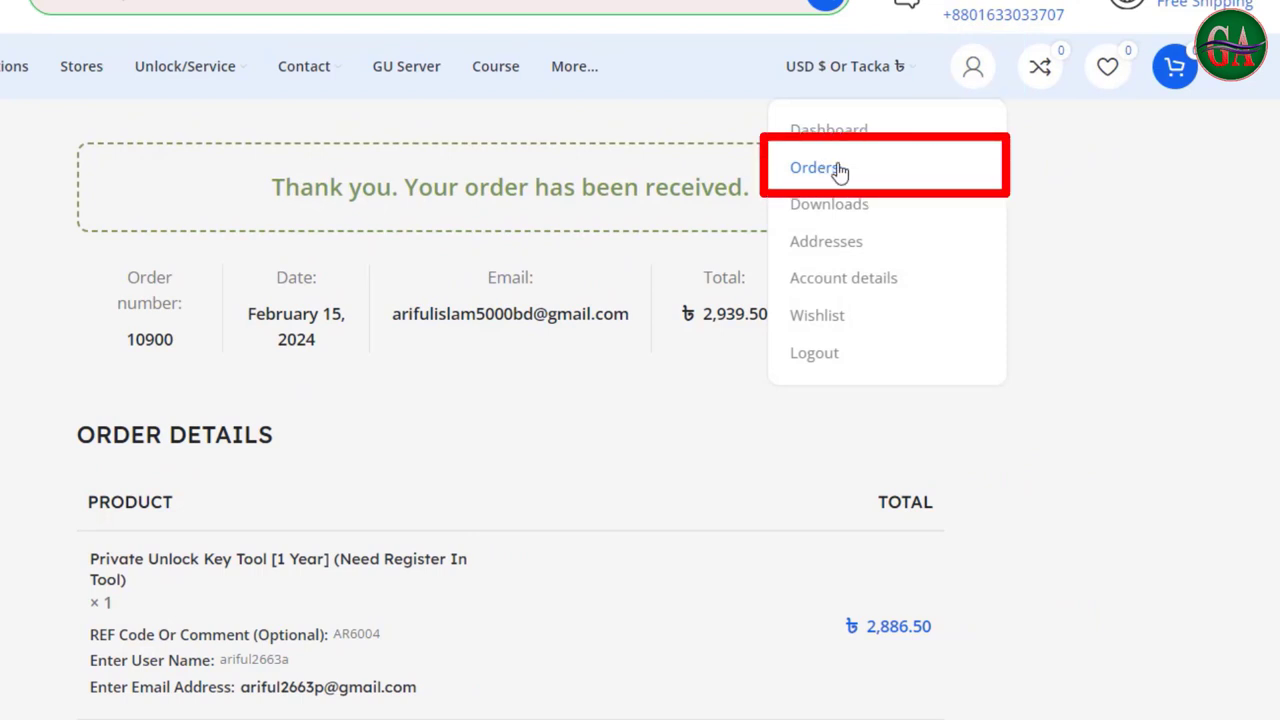
click(838, 170)
drag(574, 248, 636, 248)
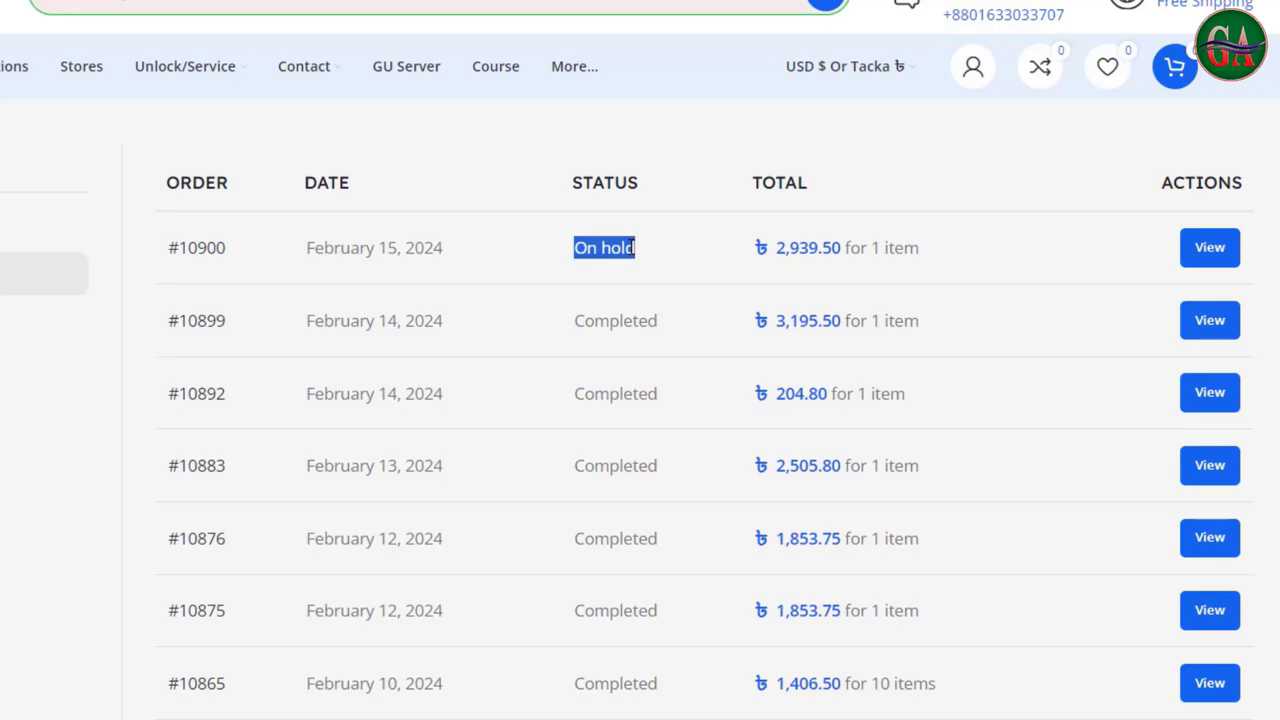
click(619, 247)
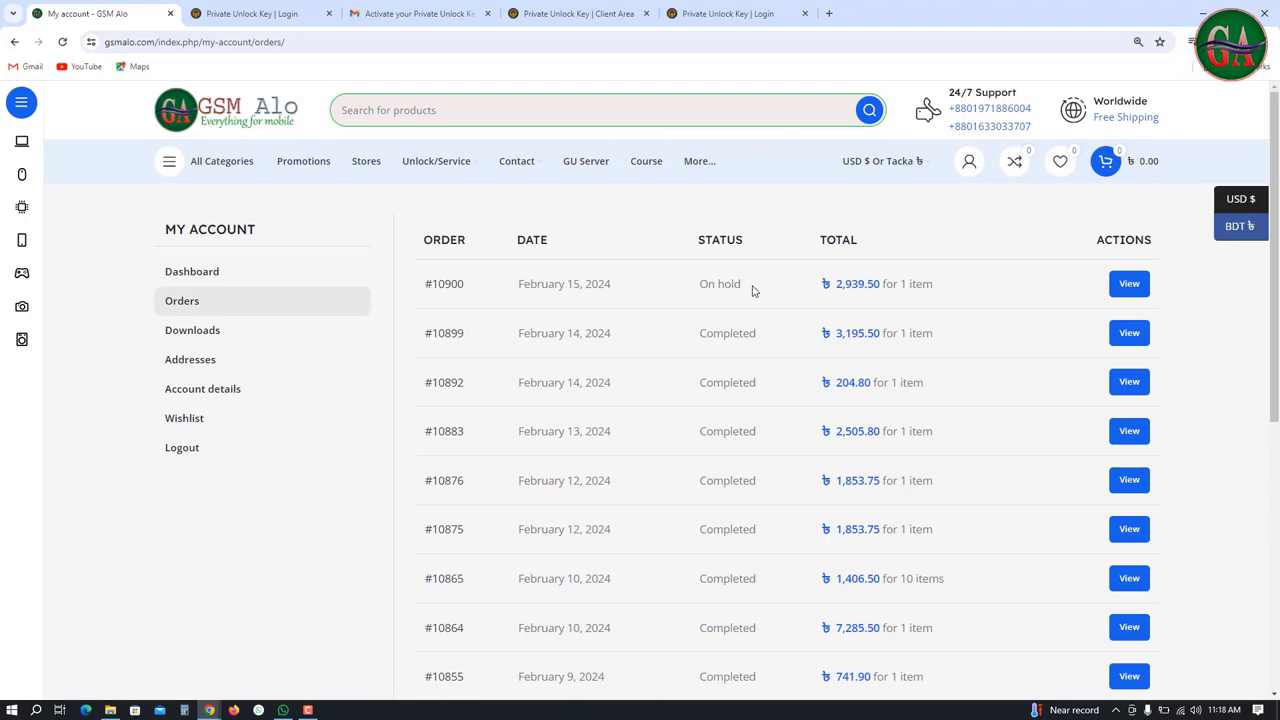
drag(754, 290, 698, 289)
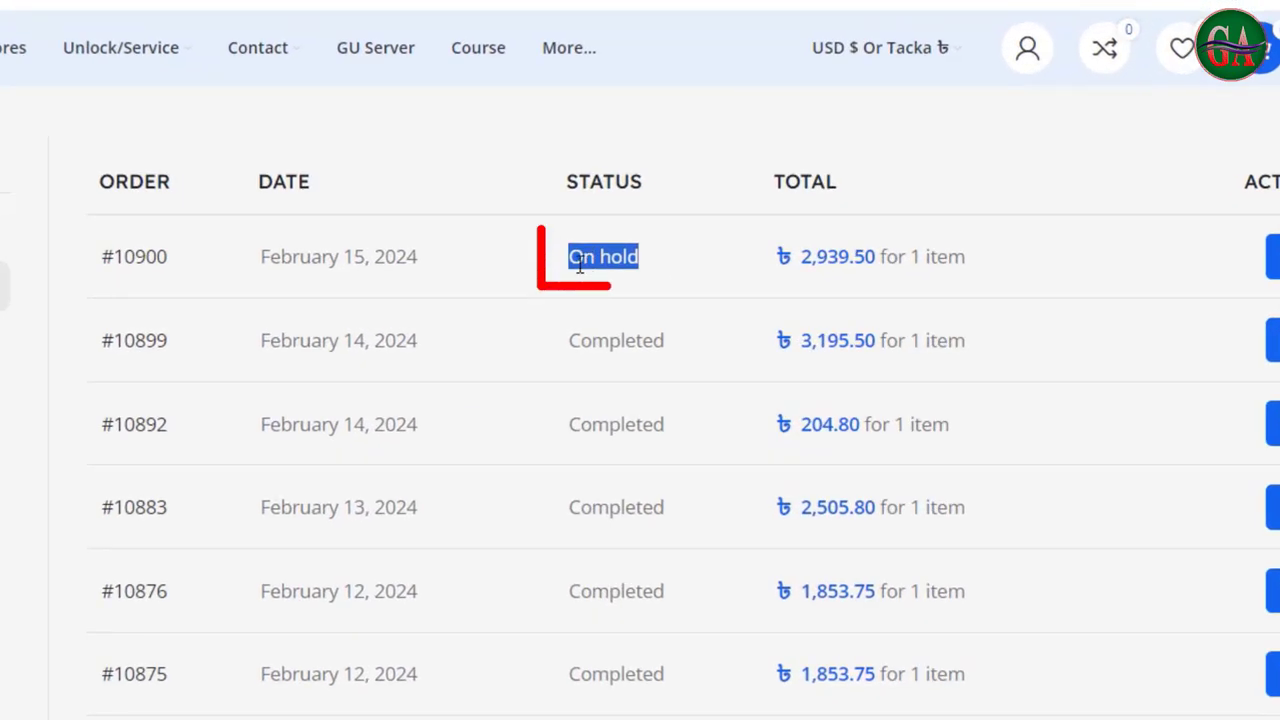
click(578, 258)
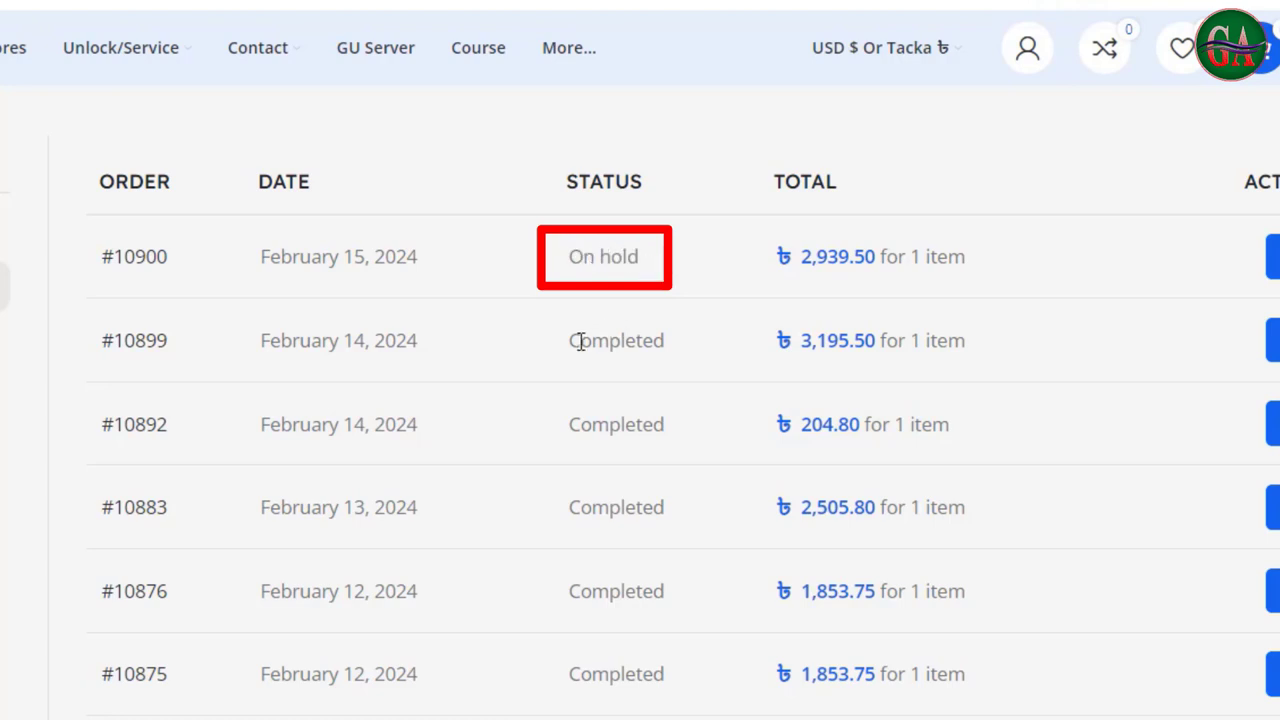
drag(582, 340, 680, 350)
click(628, 260)
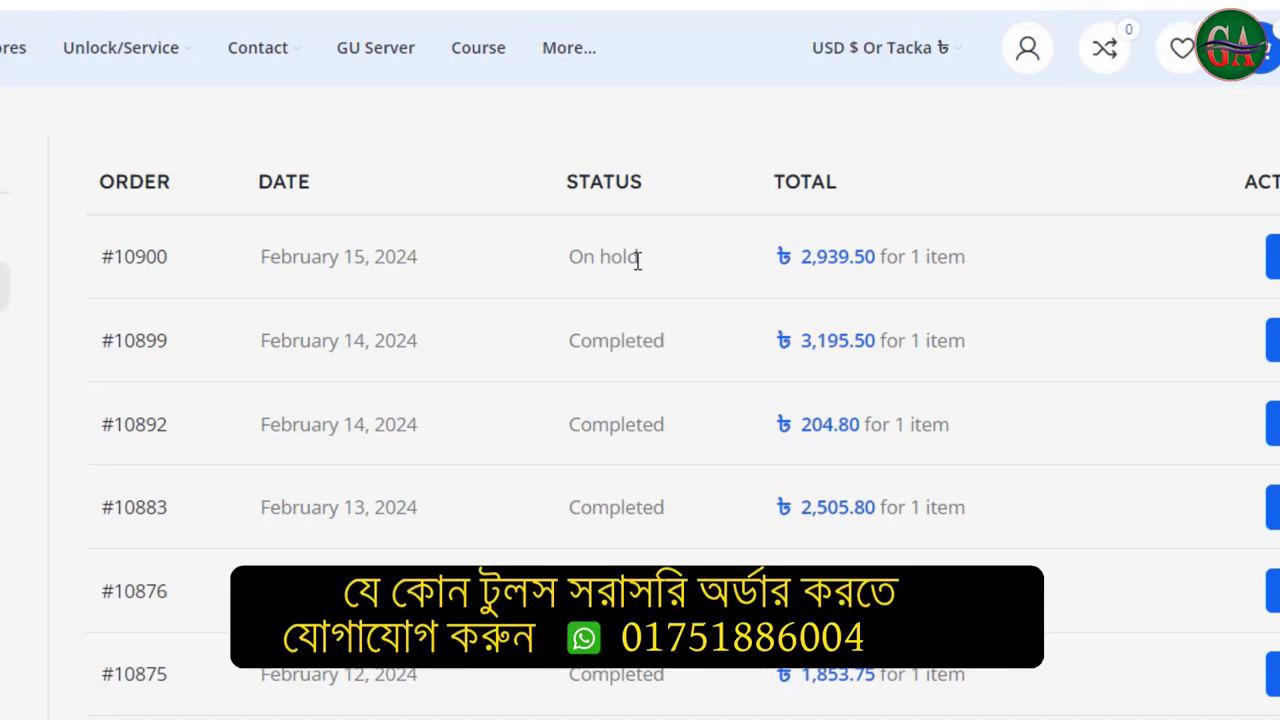
drag(645, 264, 575, 265)
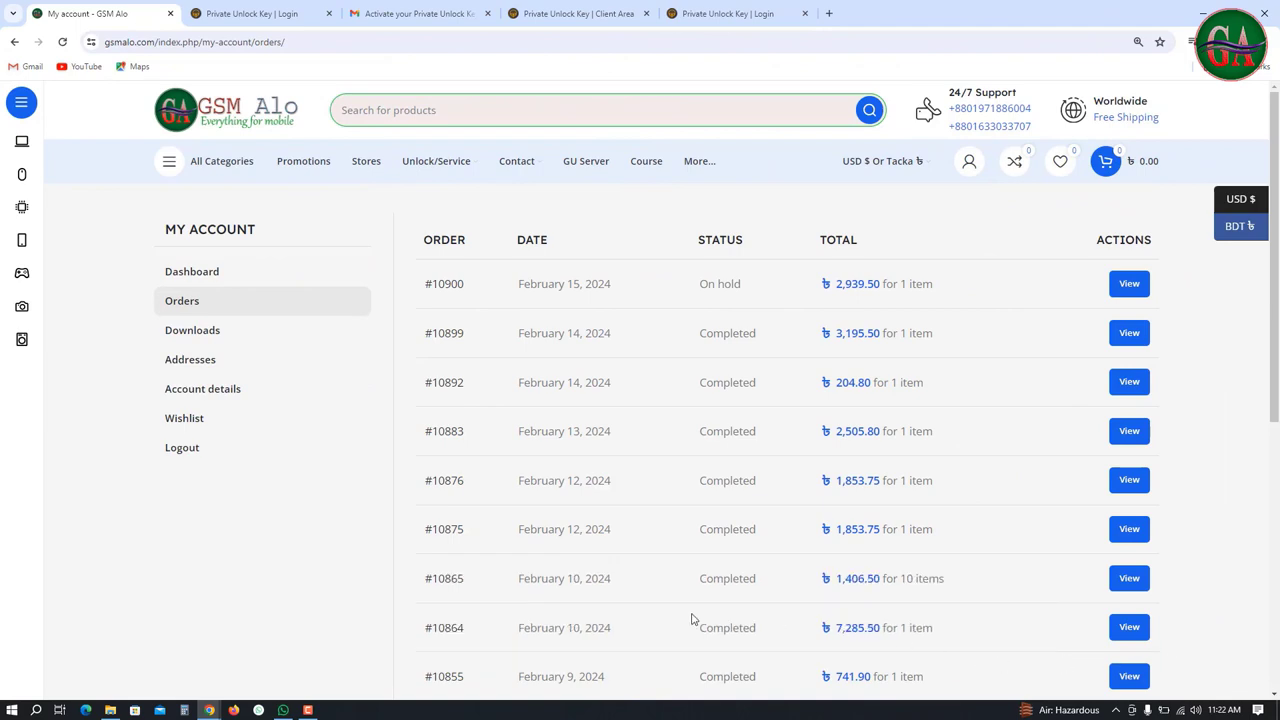
Reload the Orders page and confirm the newest ৳2,939.50 order changed from On hold to Completed
triple_click(712, 284)
click(1022, 404)
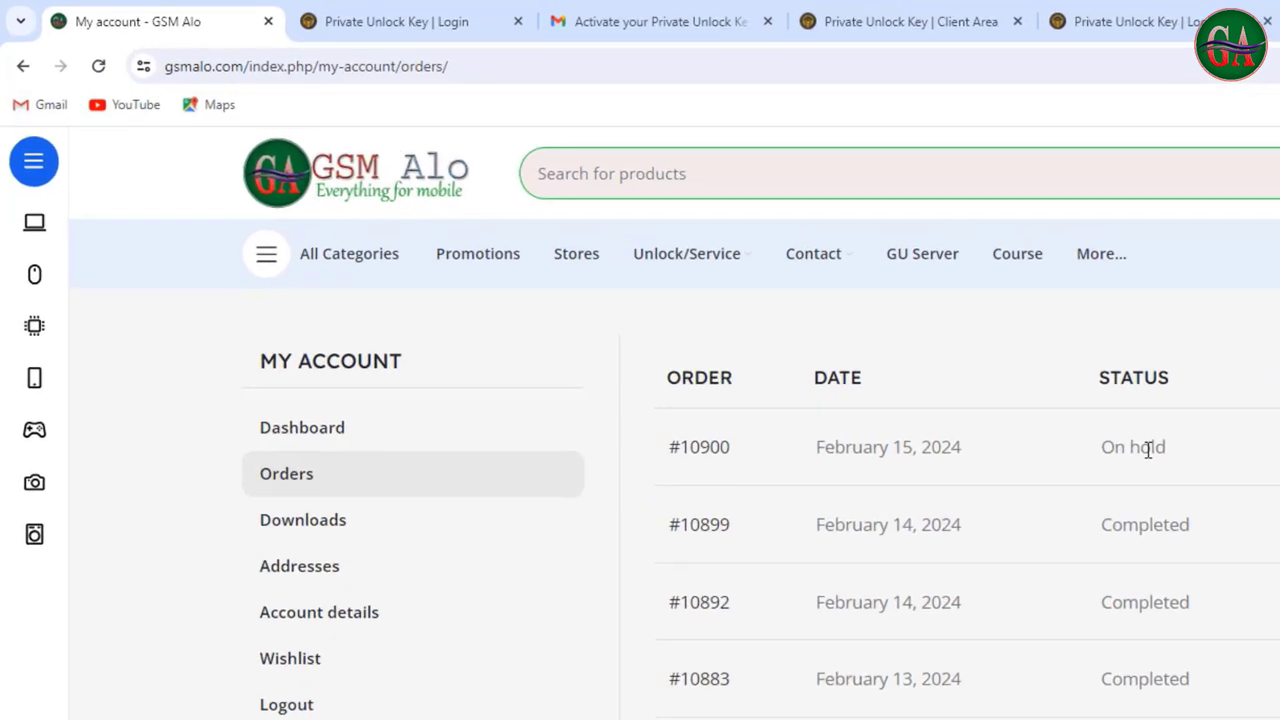
drag(1100, 447, 1199, 451)
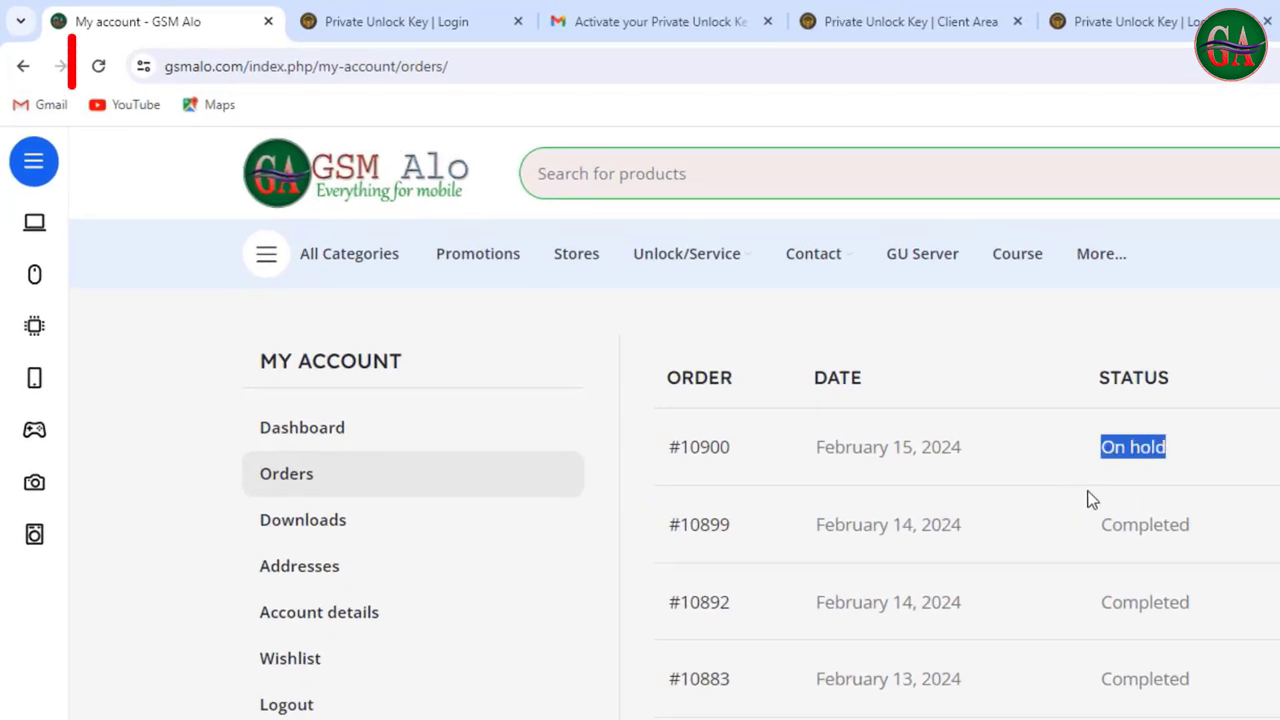
click(104, 66)
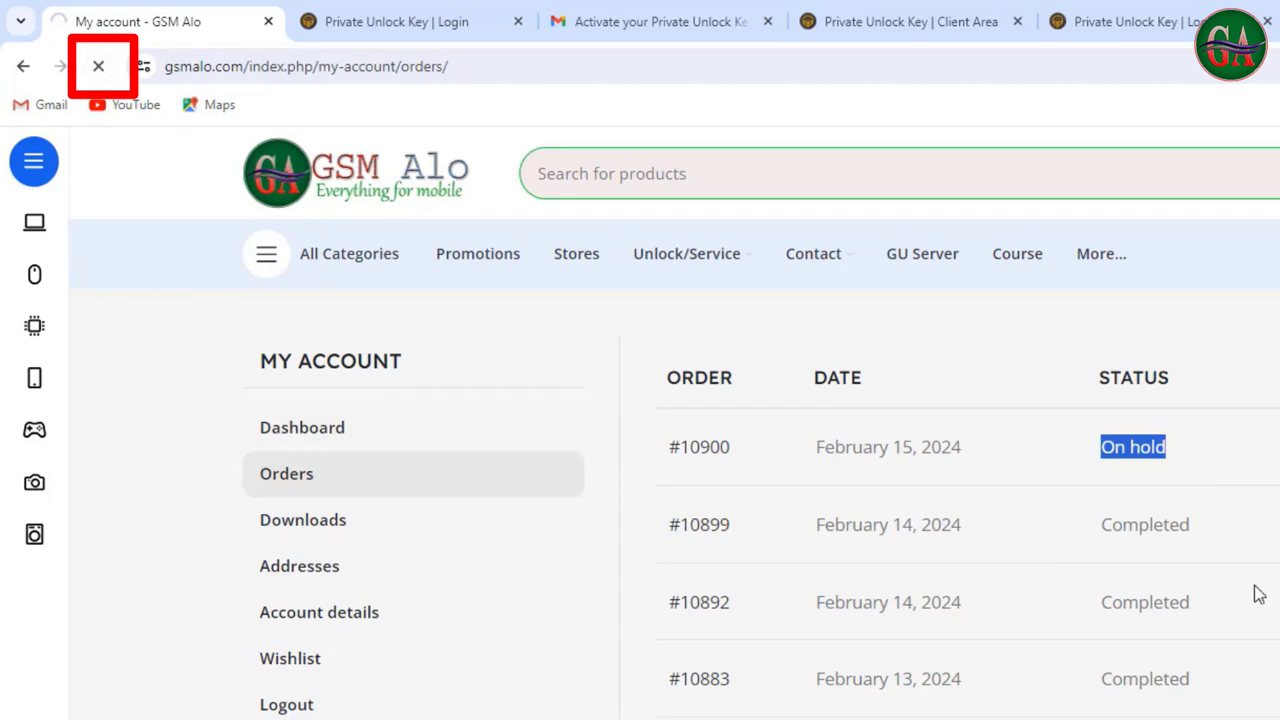
drag(1098, 447, 1213, 458)
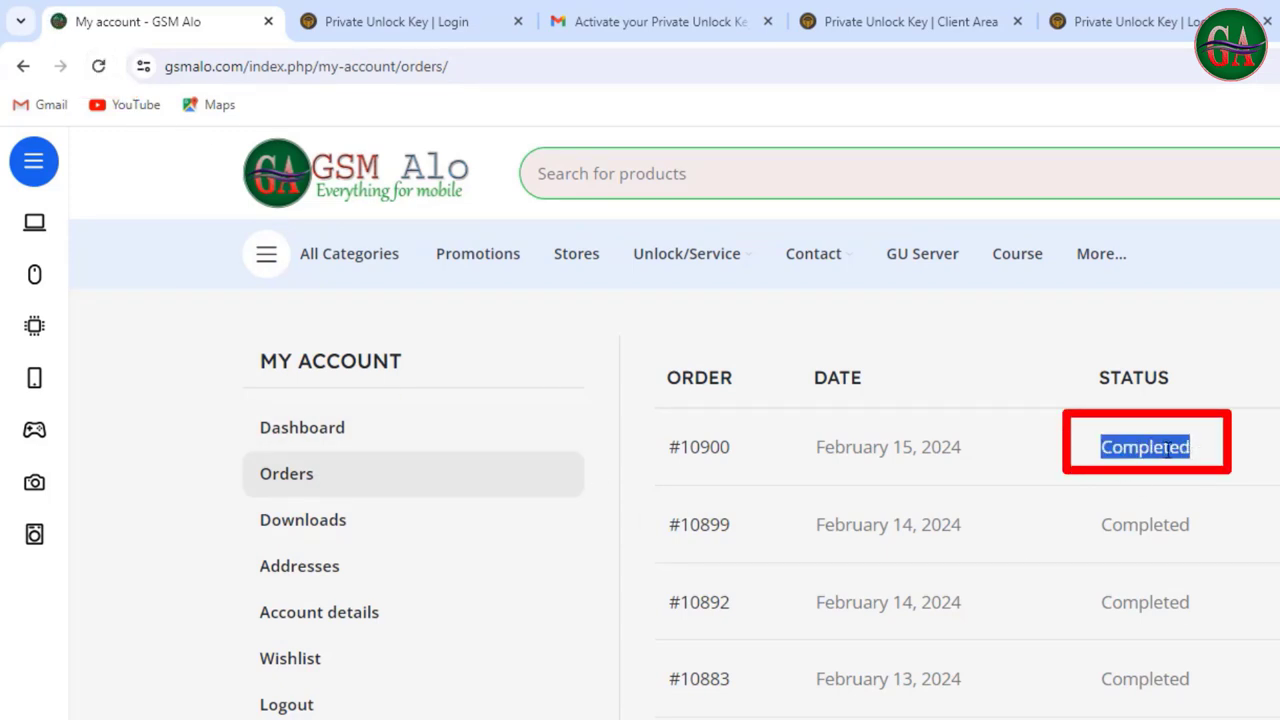
click(1166, 449)
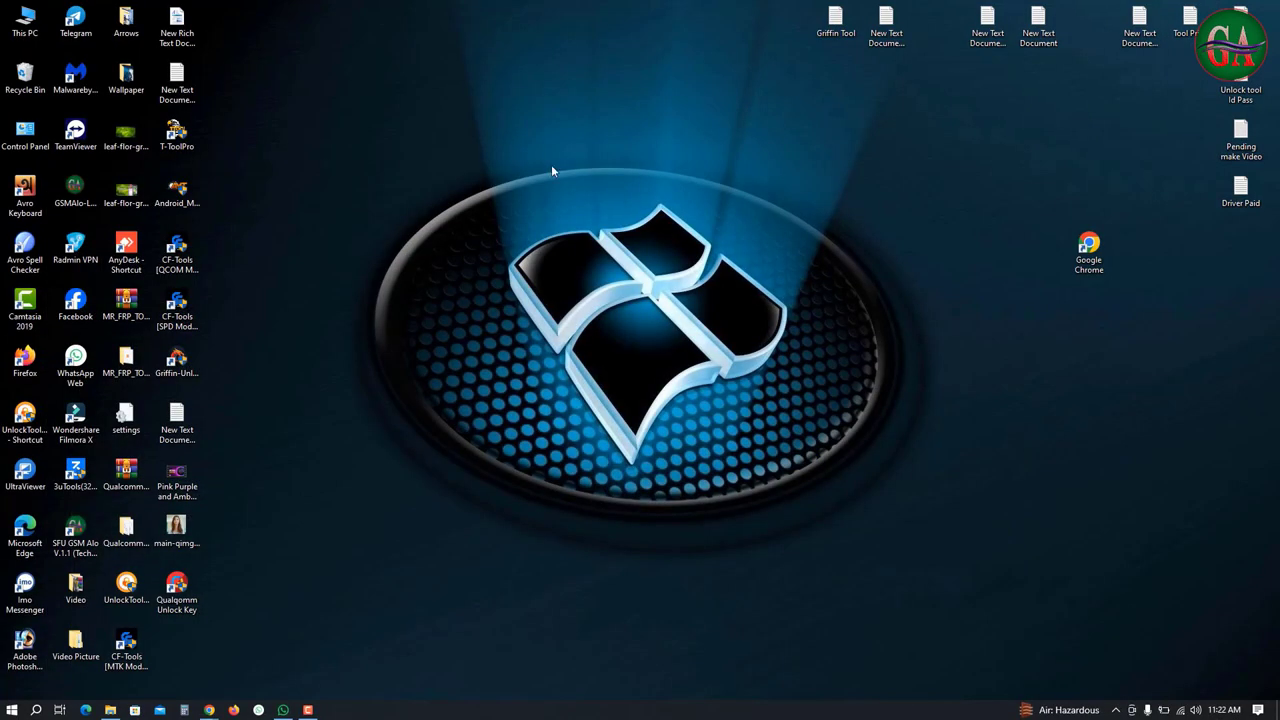
right_click(538, 58)
Launch the Qualcomm Unlock Key shortcut, move its 2023.04.26 login window, and focus the password field
click(186, 588)
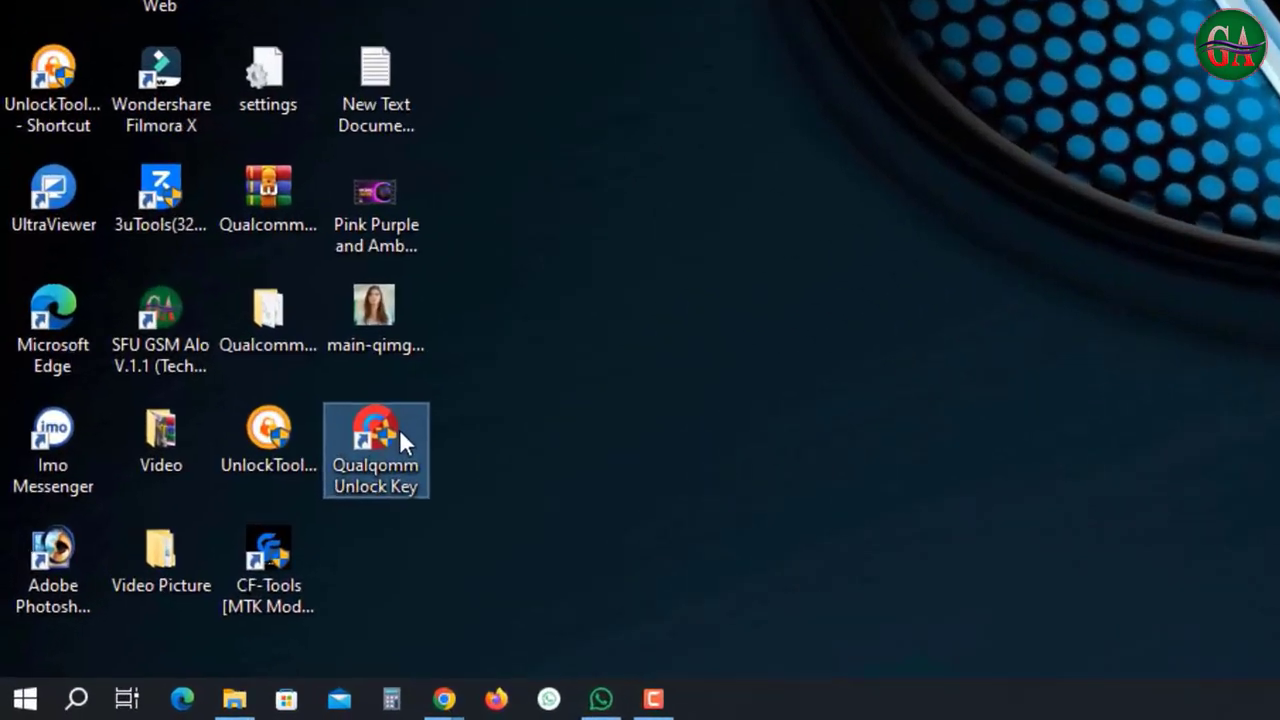
double_click(445, 394)
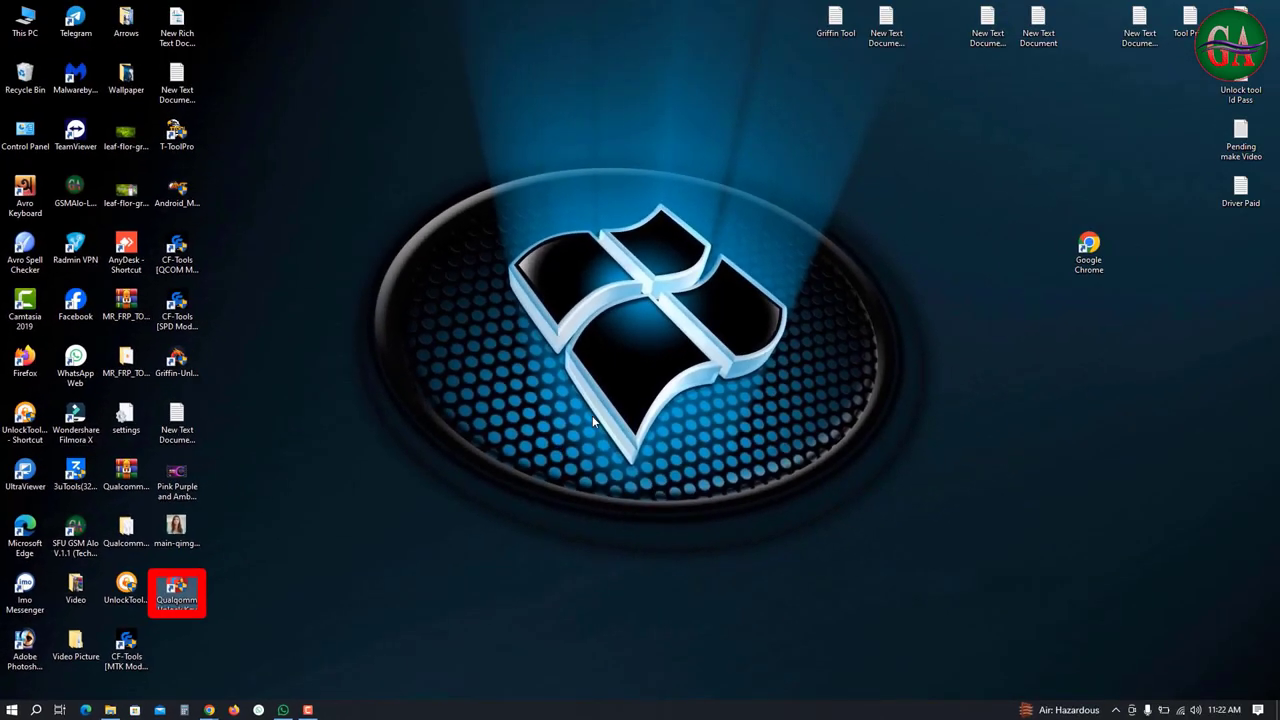
right_click(474, 18)
right_click(340, 3)
right_click(256, 15)
right_click(269, 54)
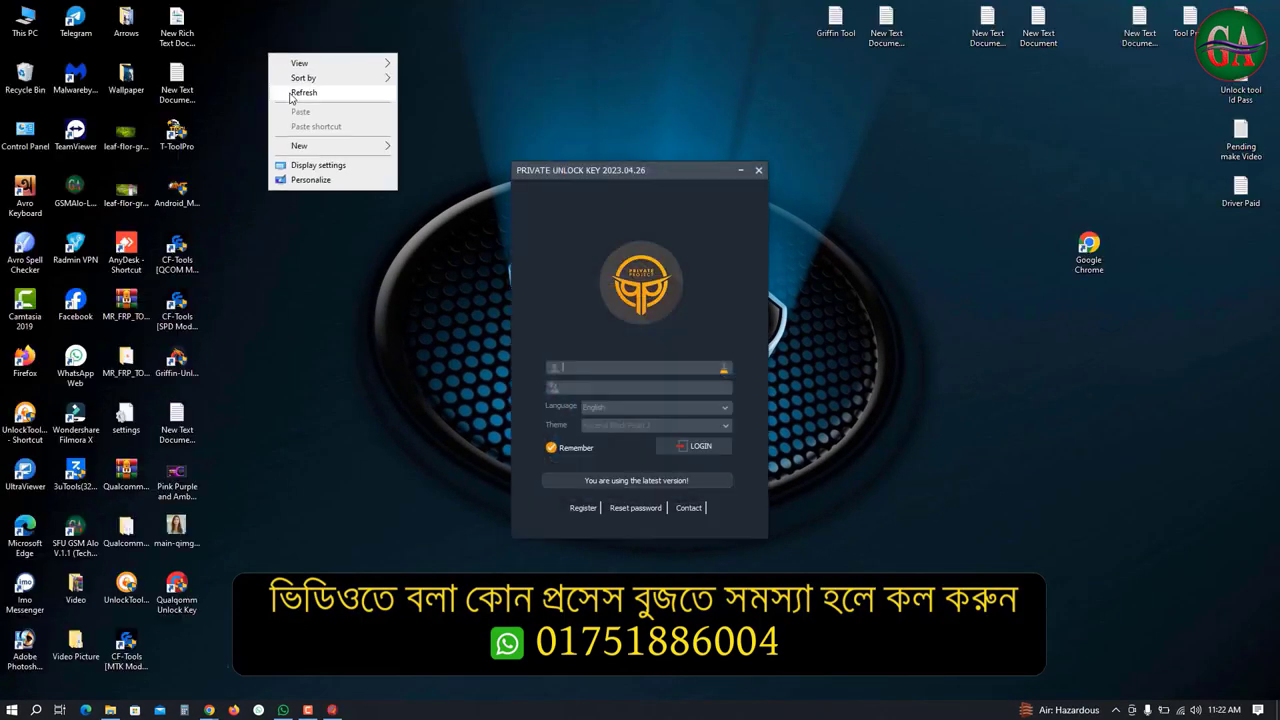
click(639, 171)
drag(639, 171, 581, 106)
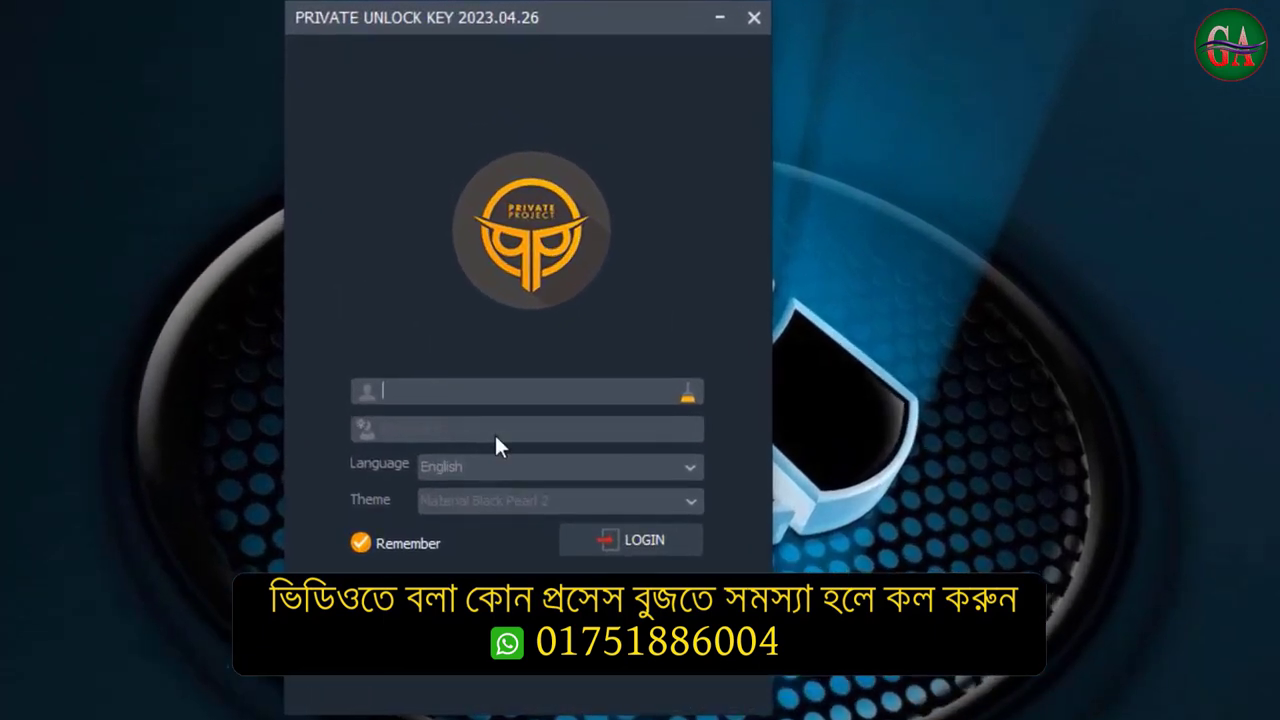
click(557, 321)
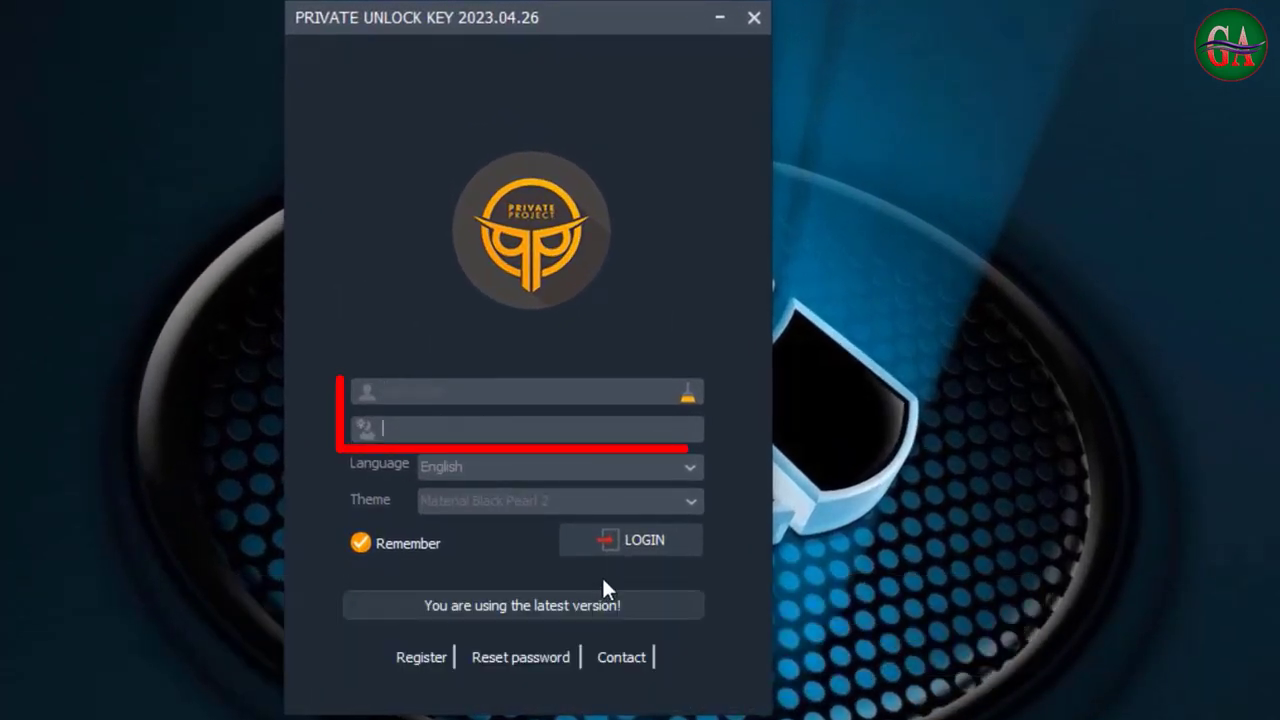